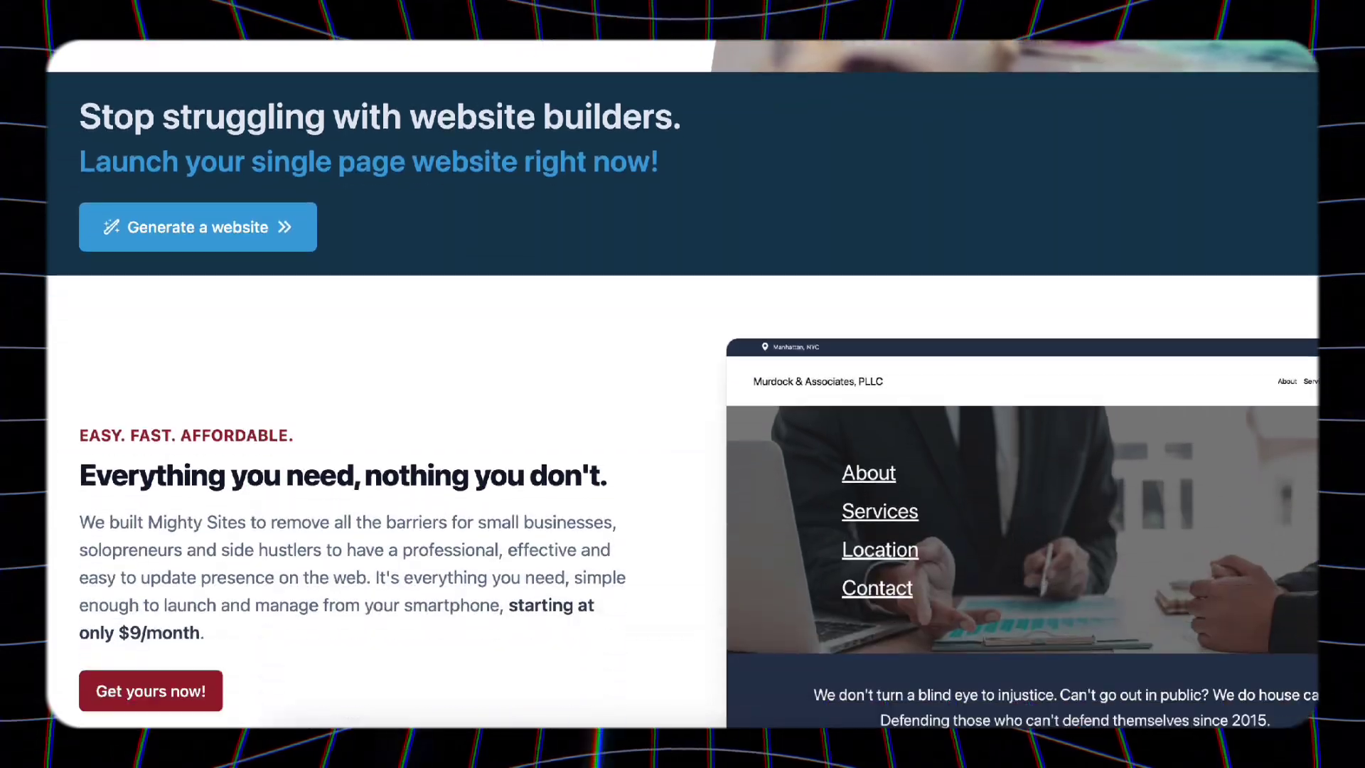
# - Subscribe to the Mighty Sites YouTube channel from its channel header
pyautogui.scroll(-20, 1314, 615)
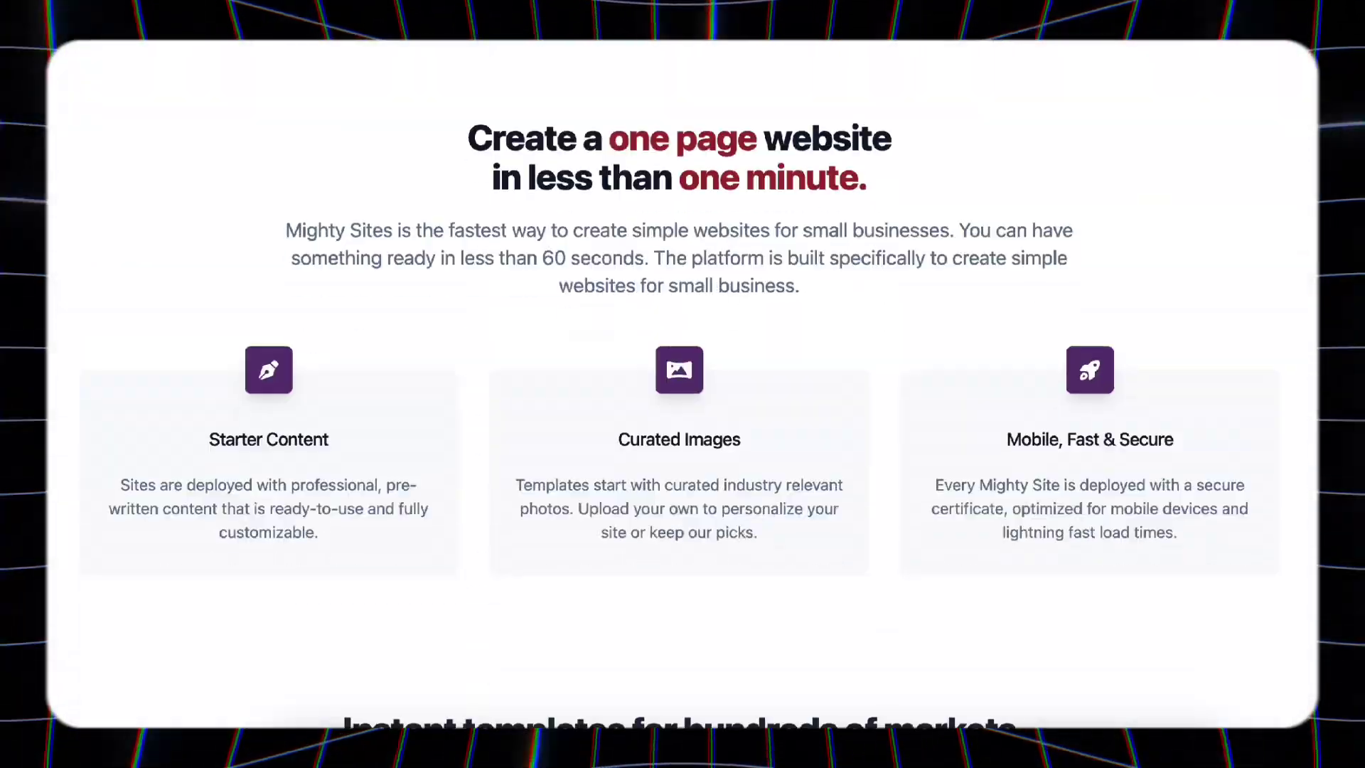
pyautogui.scroll(-5, 1314, 615)
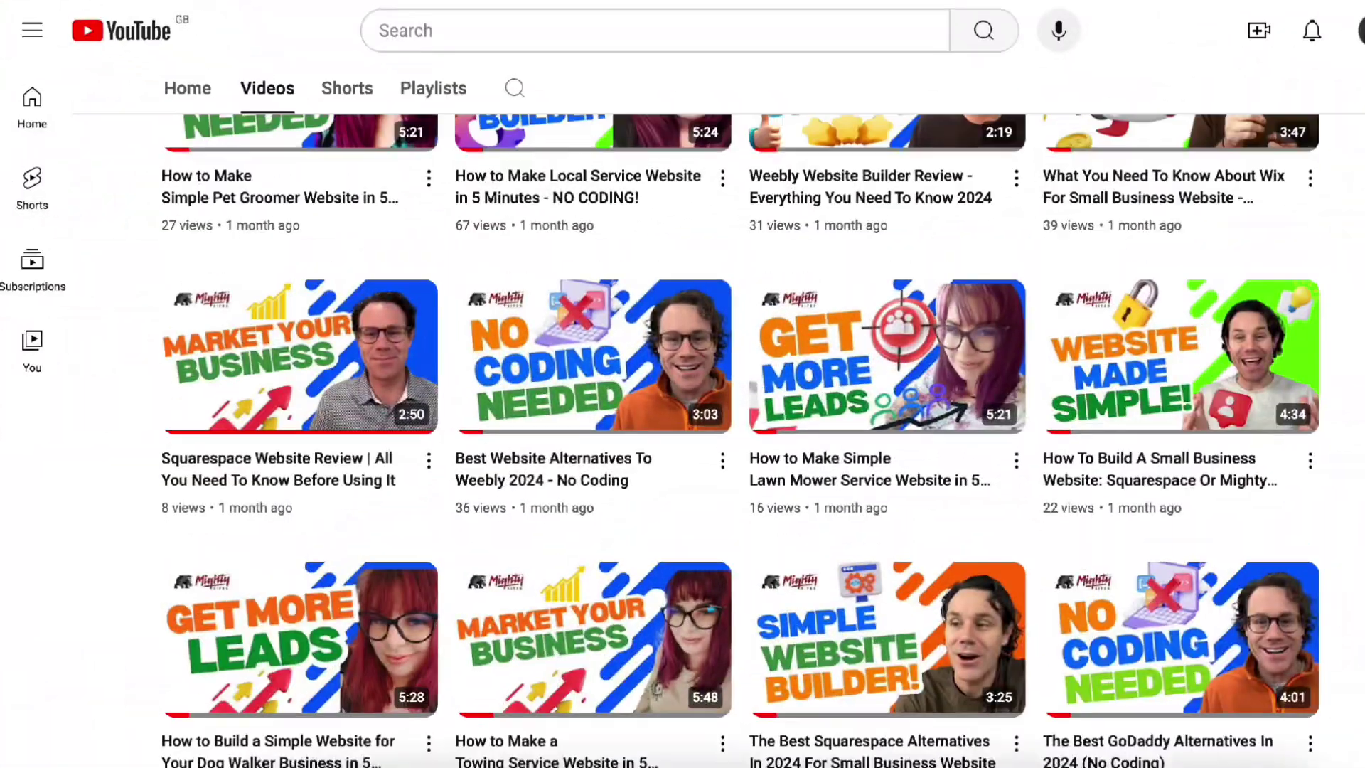
pyautogui.scroll(8, 739, 427)
pyautogui.scroll(10, 1217, 186)
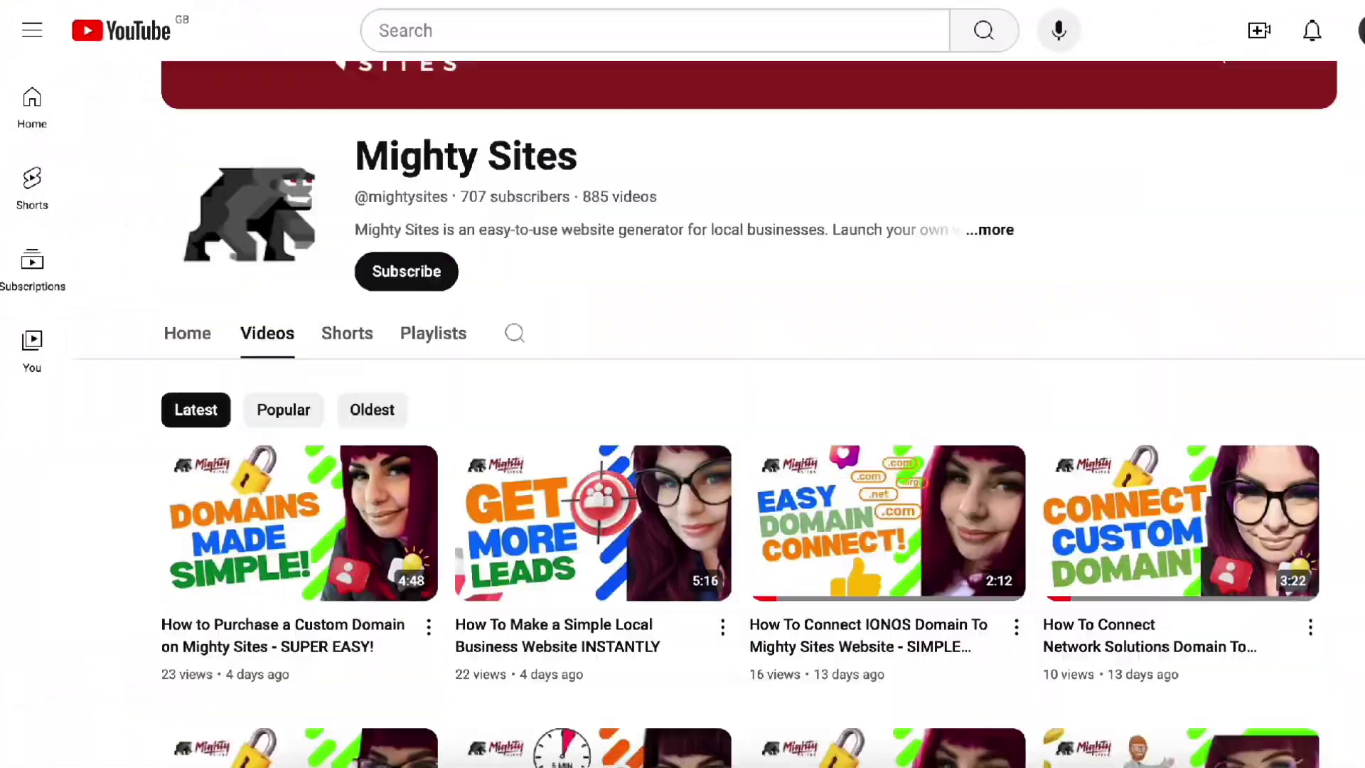
pyautogui.click(407, 416)
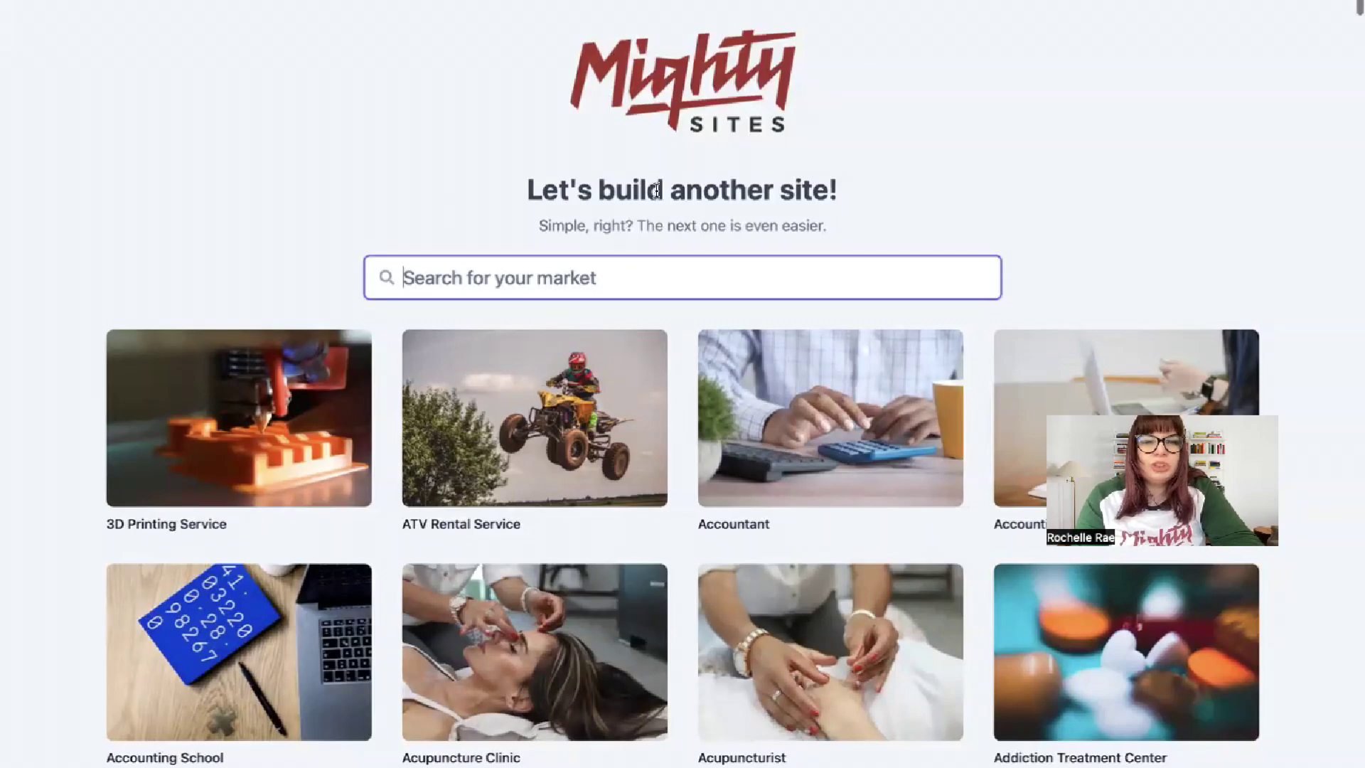
# - Search the market gallery for 'general con' and pick the General Contractor market
pyautogui.scroll(-8, 424, 176)
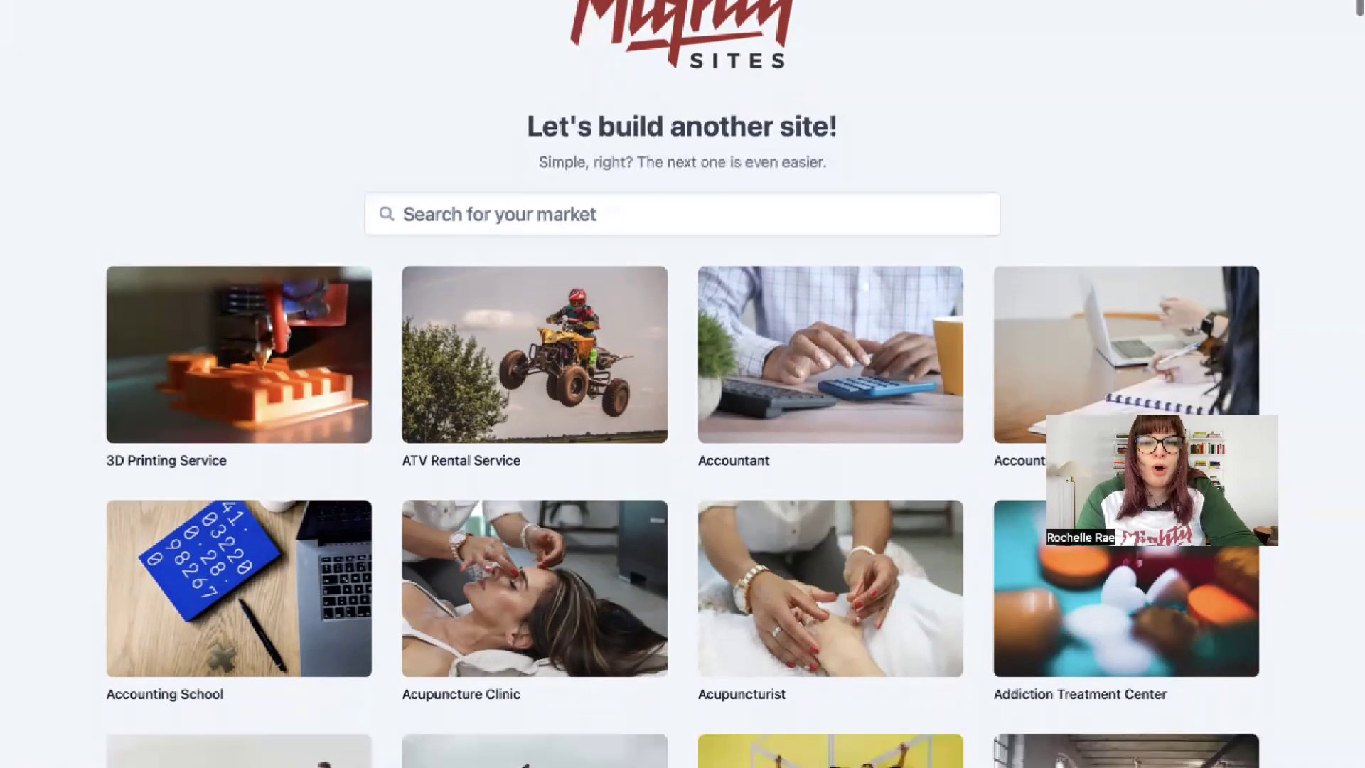
pyautogui.scroll(-17, 683, 384)
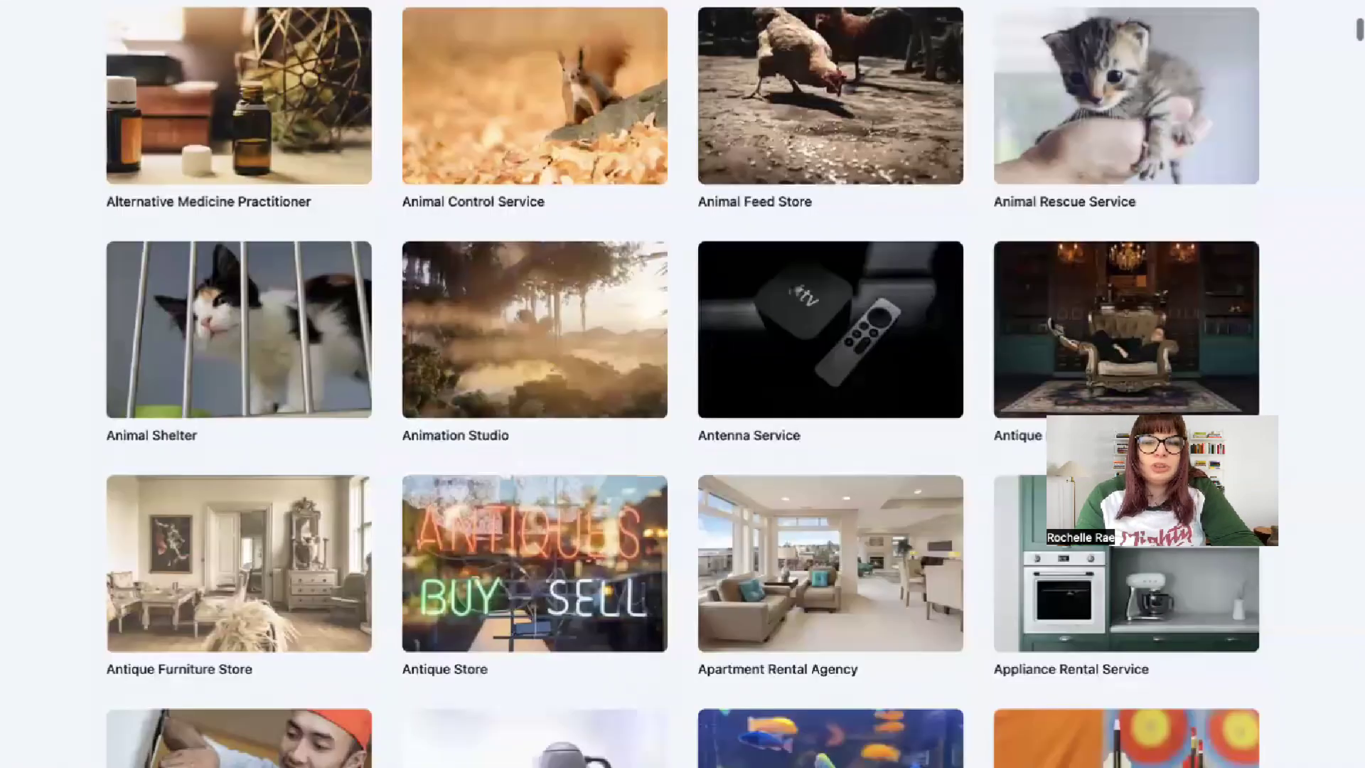
pyautogui.scroll(-5, 682, 383)
pyautogui.scroll(20, 682, 384)
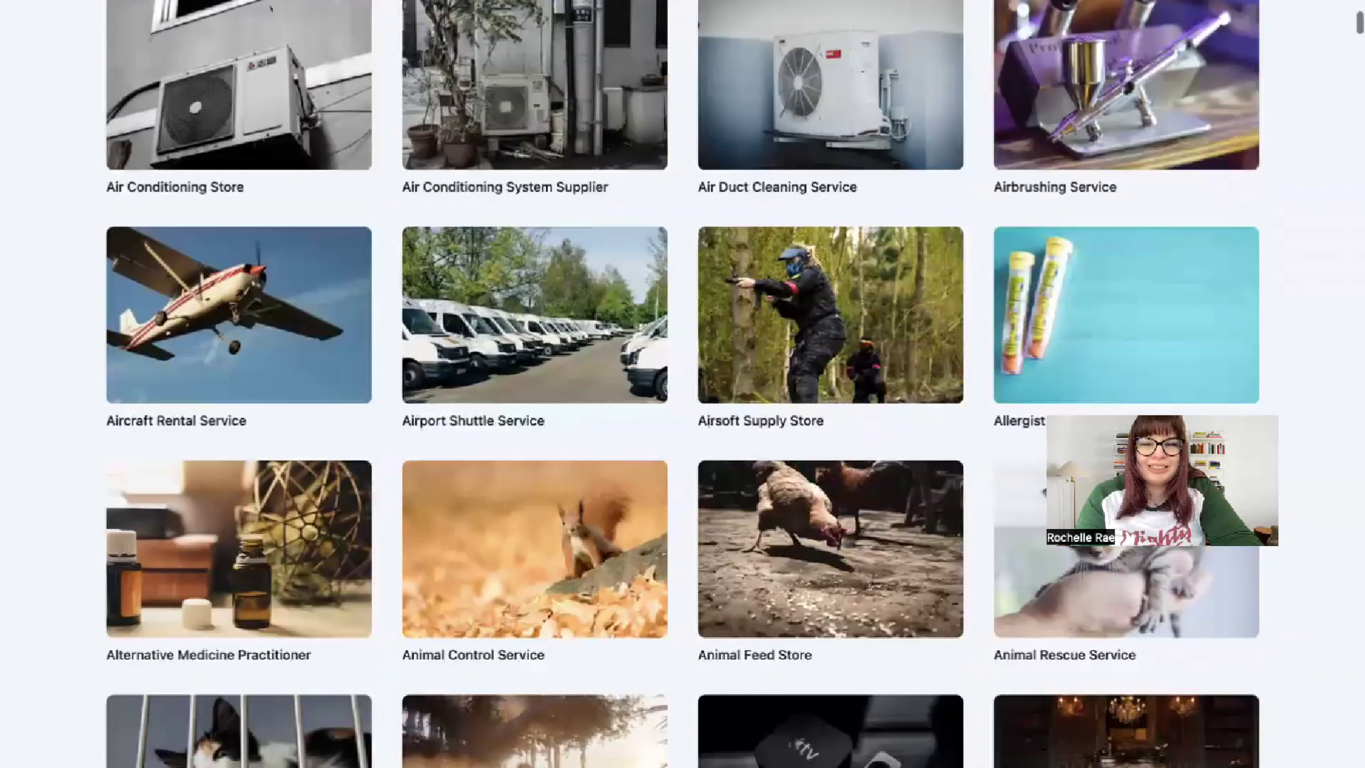
pyautogui.scroll(6, 683, 383)
pyautogui.write('gen')
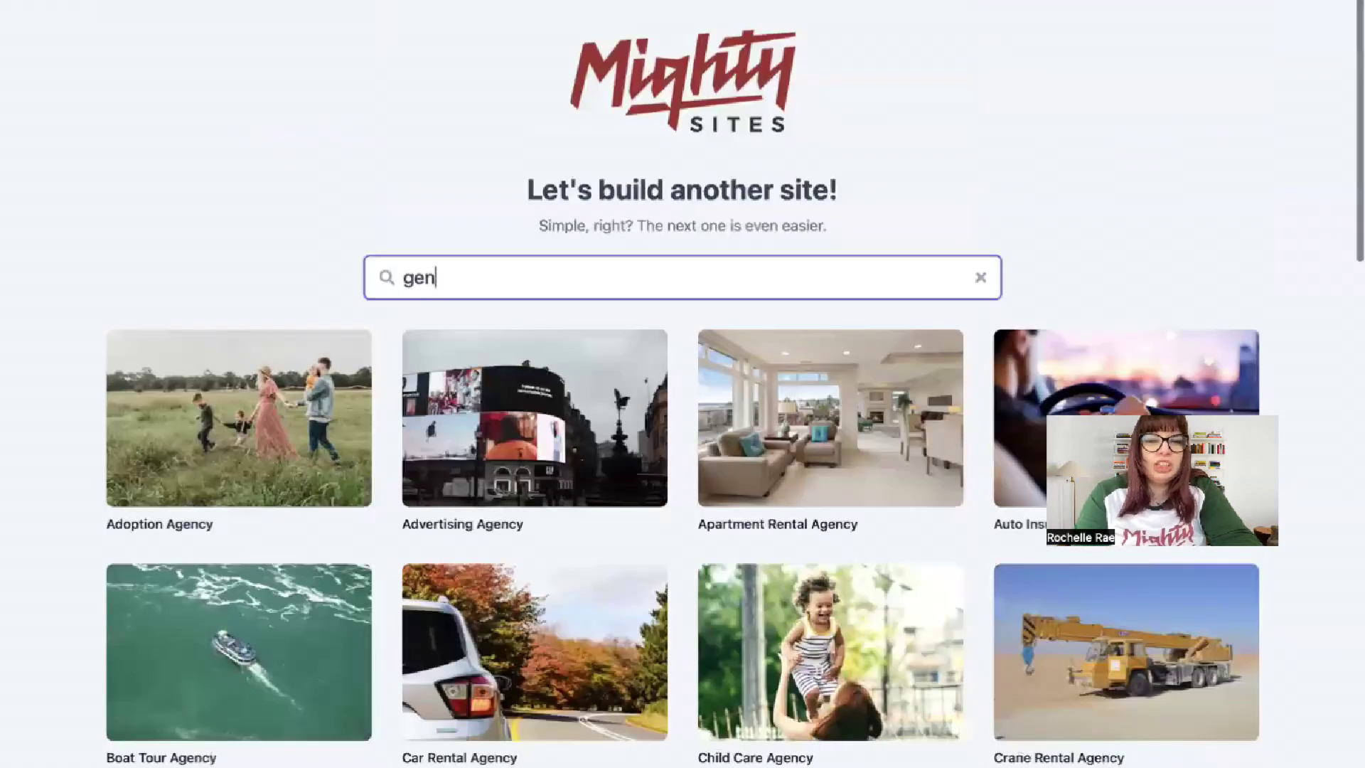
pyautogui.write('eral con')
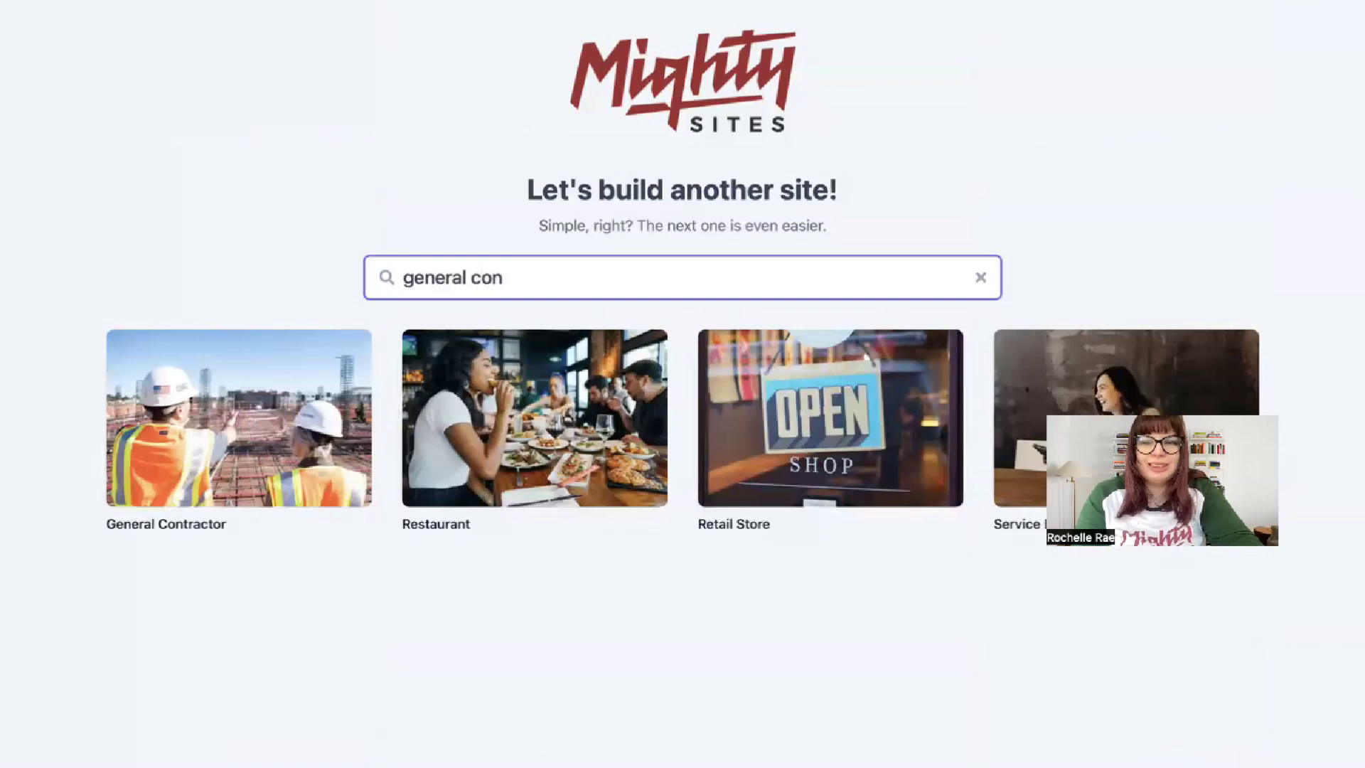
pyautogui.click(263, 361)
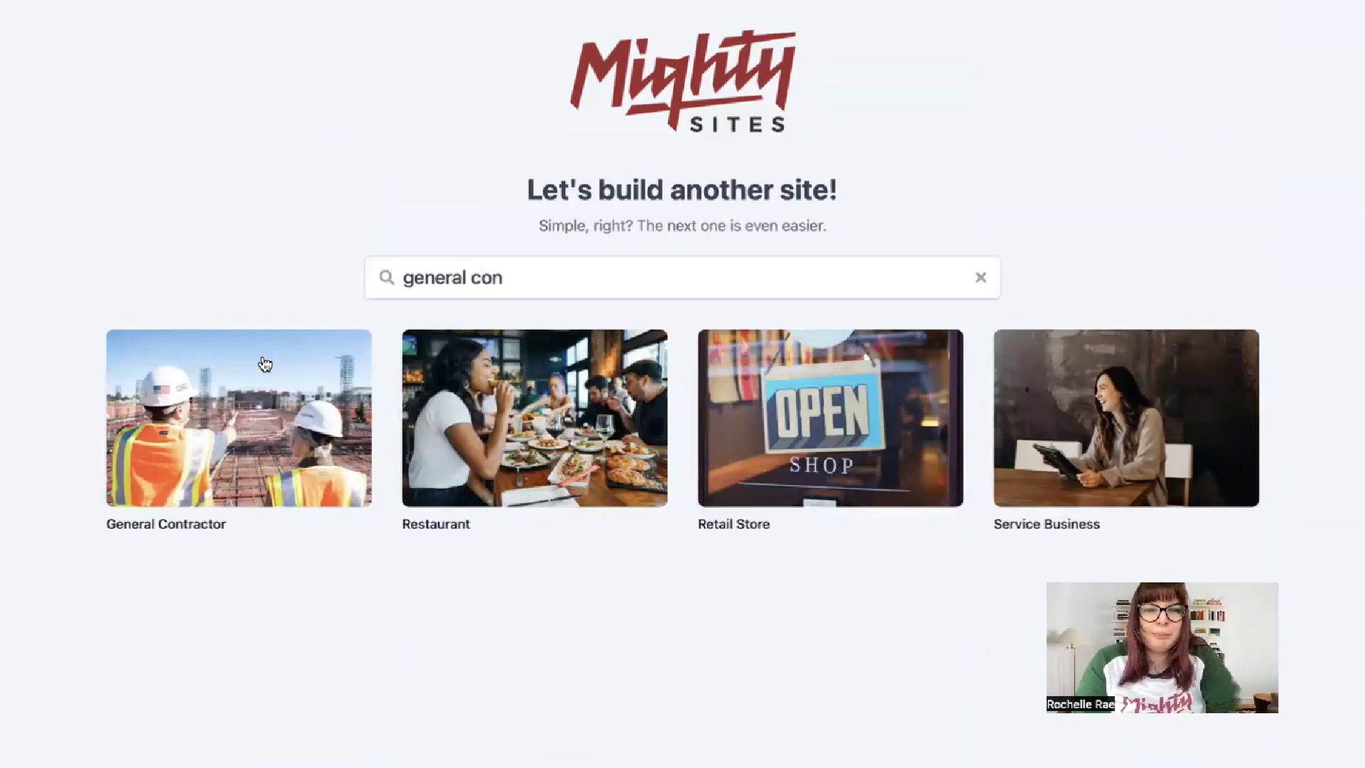
# - Enter company Affordable Construction, city Denver, state Colorado, and business type Service
pyautogui.write('Affordable Construction')
pyautogui.click(488, 388)
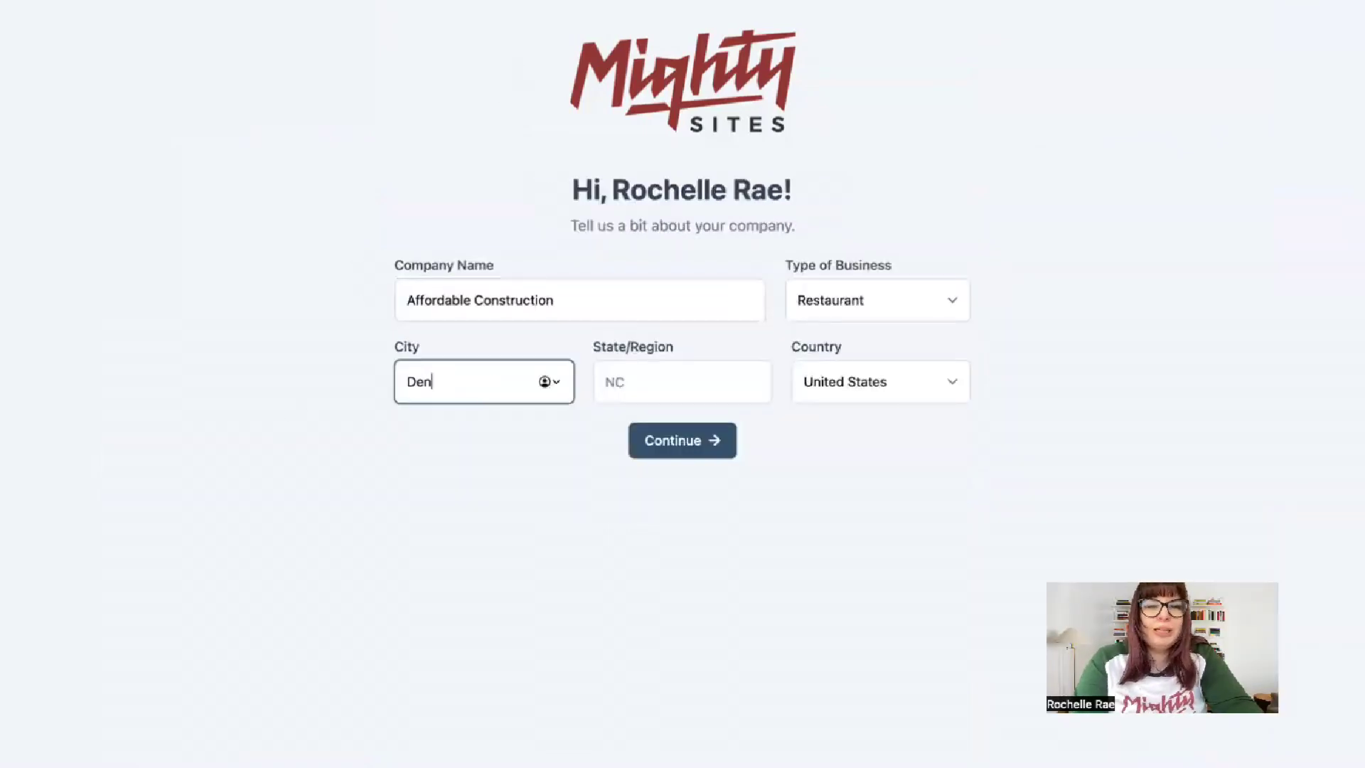
pyautogui.click(658, 399)
pyautogui.write('Colorado')
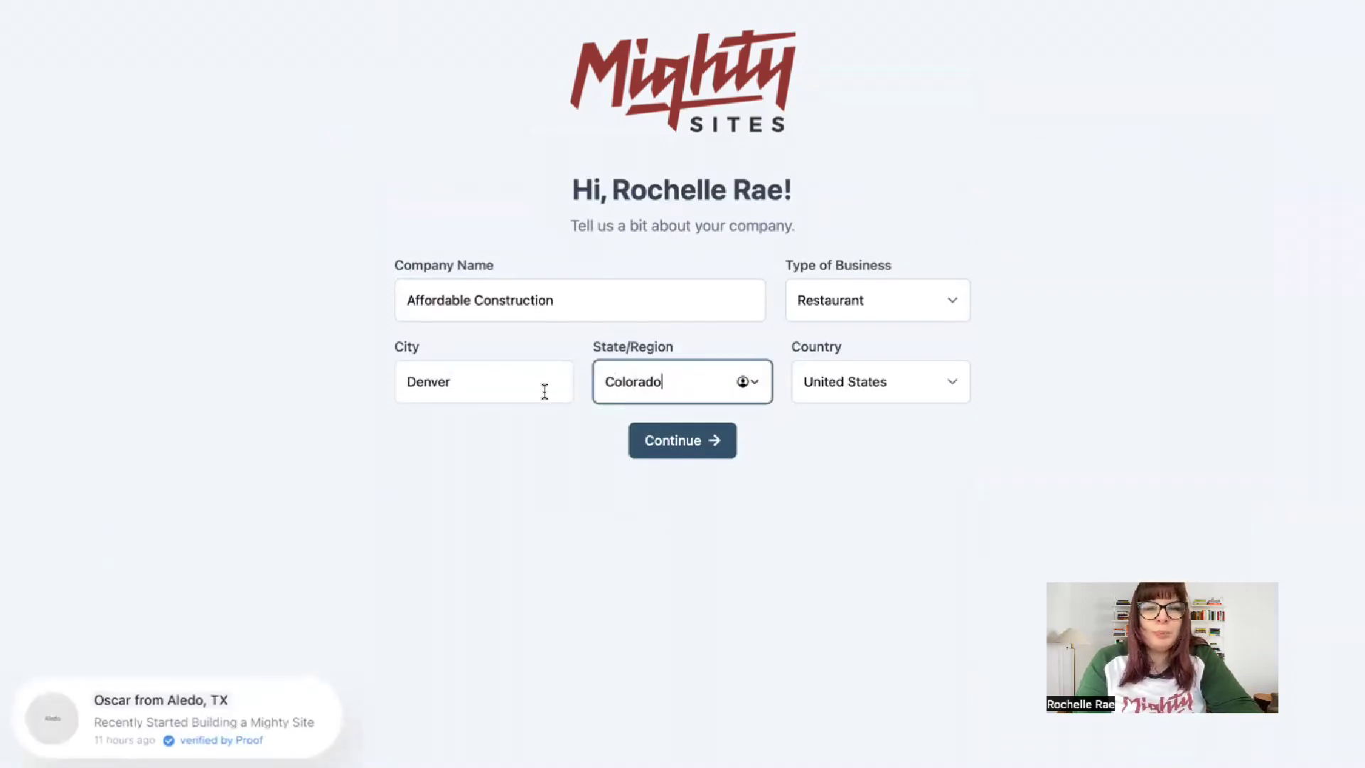
pyautogui.click(934, 290)
pyautogui.click(910, 332)
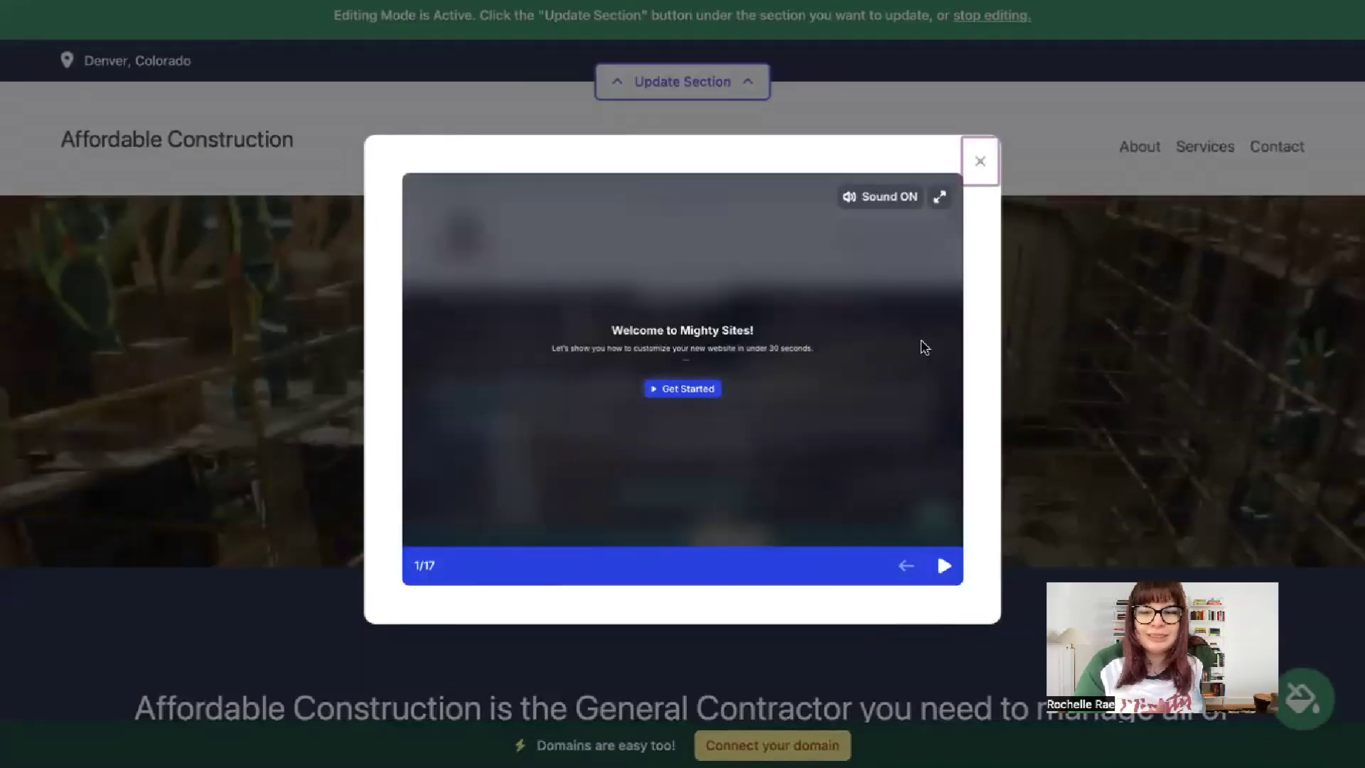
# - Step through the six welcome tour slides, then close the tour
pyautogui.click(944, 566)
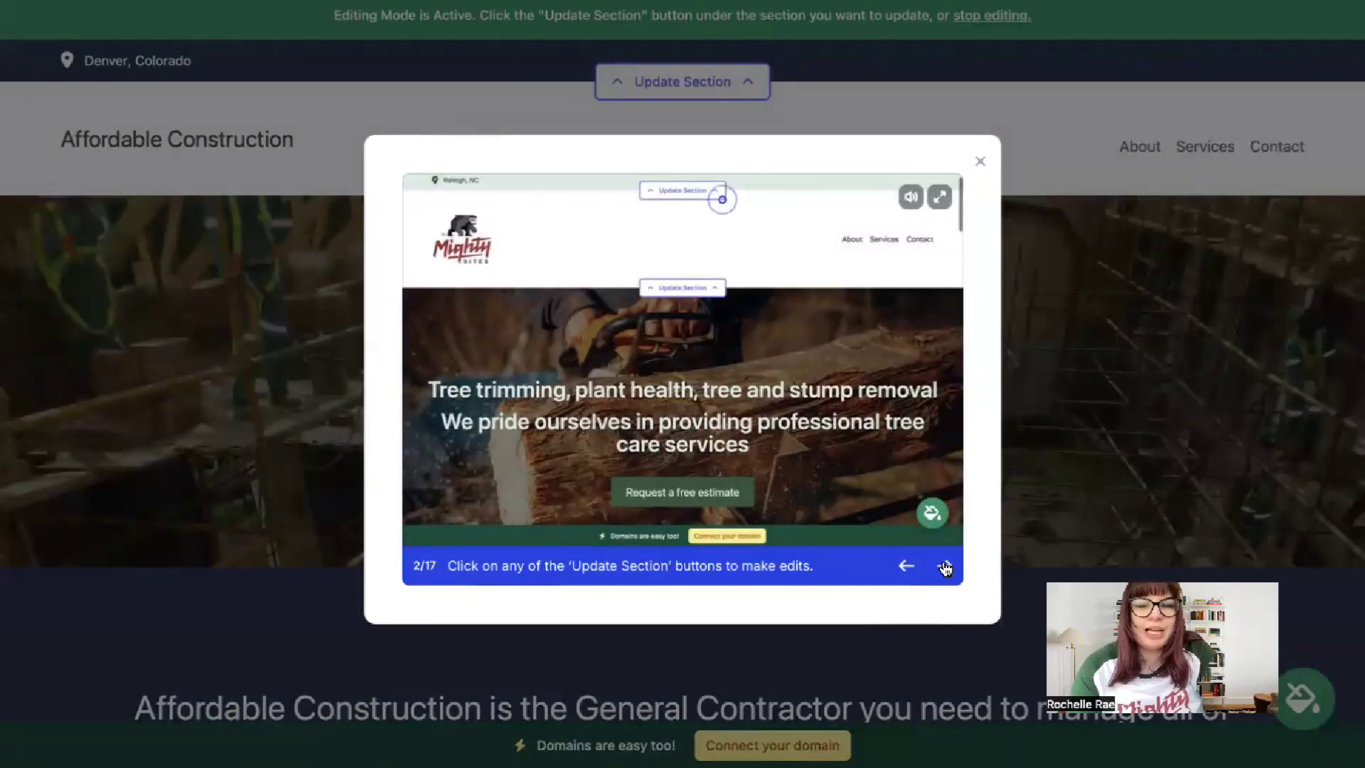
pyautogui.click(945, 566)
pyautogui.click(944, 566)
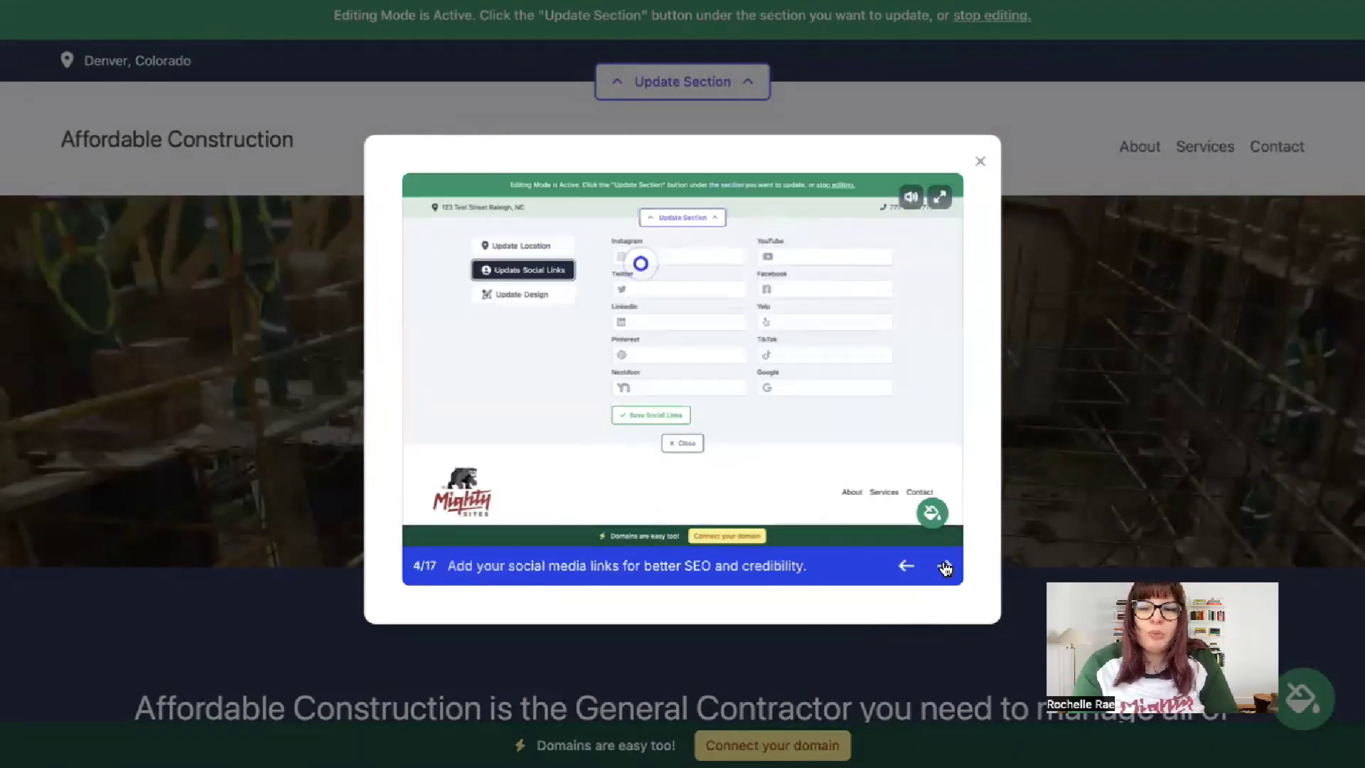
pyautogui.click(944, 565)
pyautogui.click(944, 565)
pyautogui.click(945, 566)
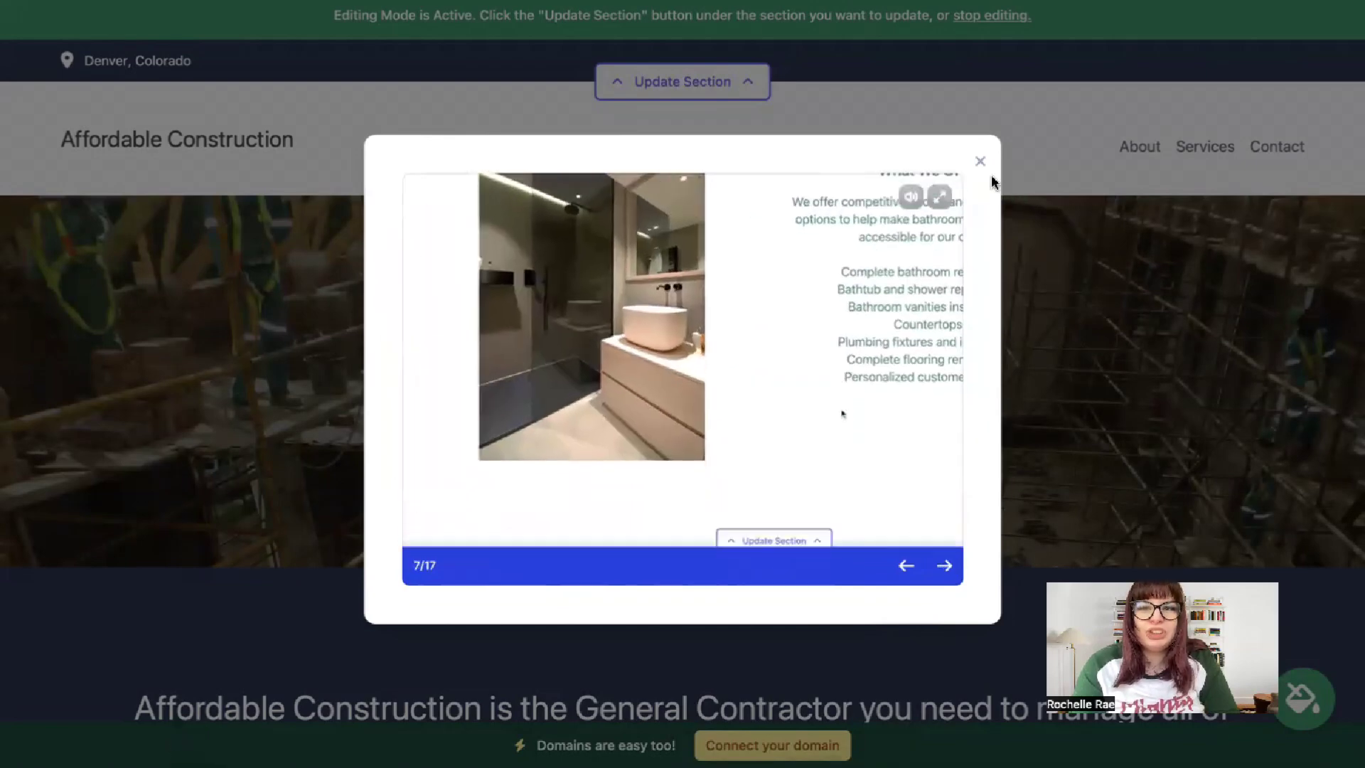
pyautogui.click(980, 162)
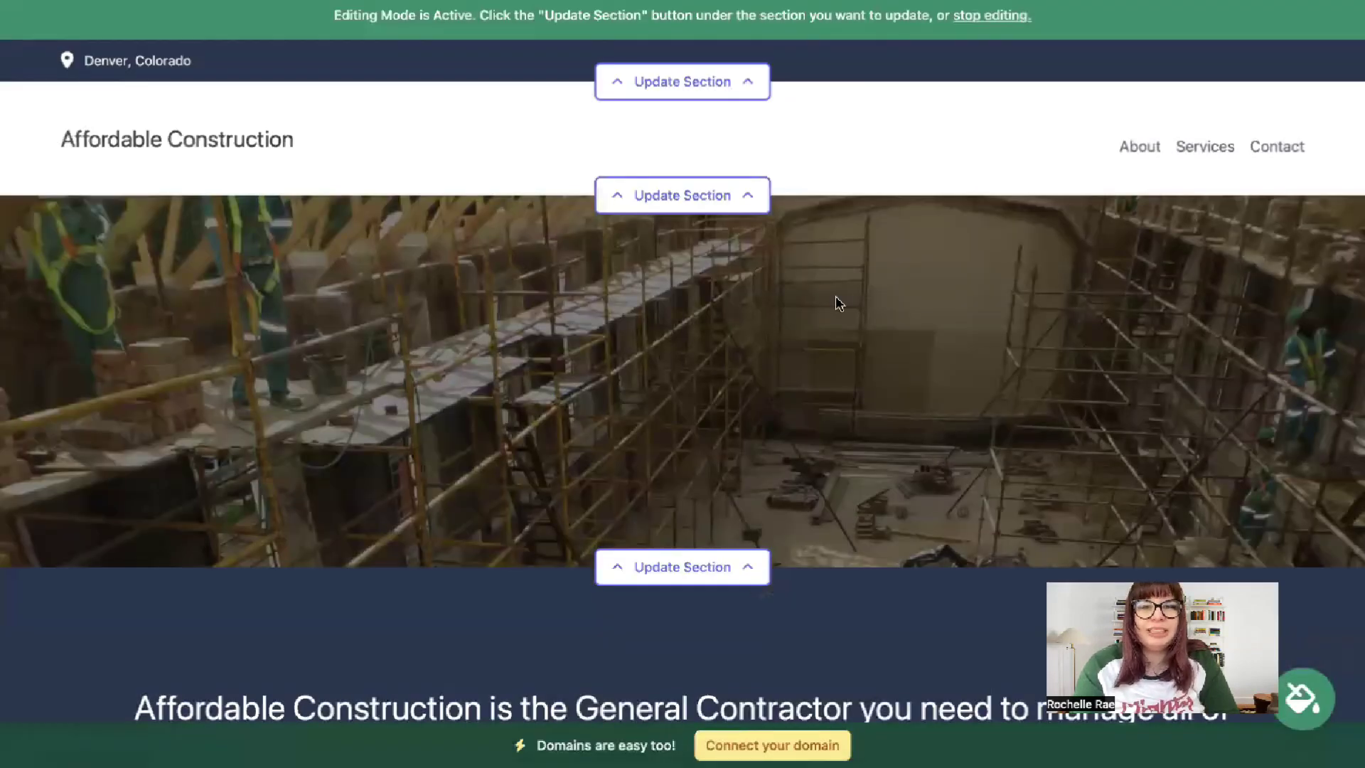
pyautogui.scroll(-3, 835, 296)
pyautogui.scroll(-8, 128, 152)
pyautogui.moveTo(128, 152); pyautogui.dragTo(732, 355)
pyautogui.click(646, 242)
pyautogui.moveTo(134, 146); pyautogui.dragTo(966, 275)
pyautogui.doubleClick(114, 156)
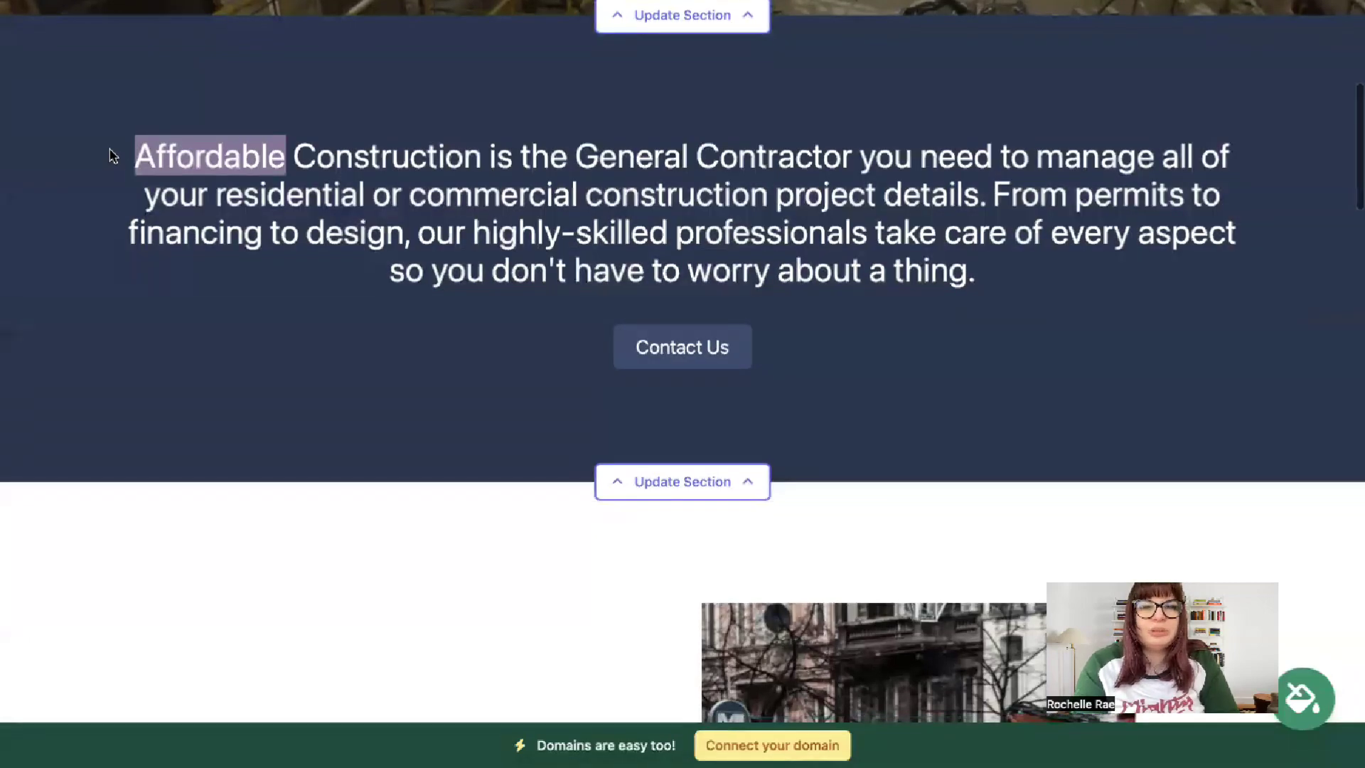
pyautogui.moveTo(114, 156); pyautogui.dragTo(1087, 290)
pyautogui.click(753, 183)
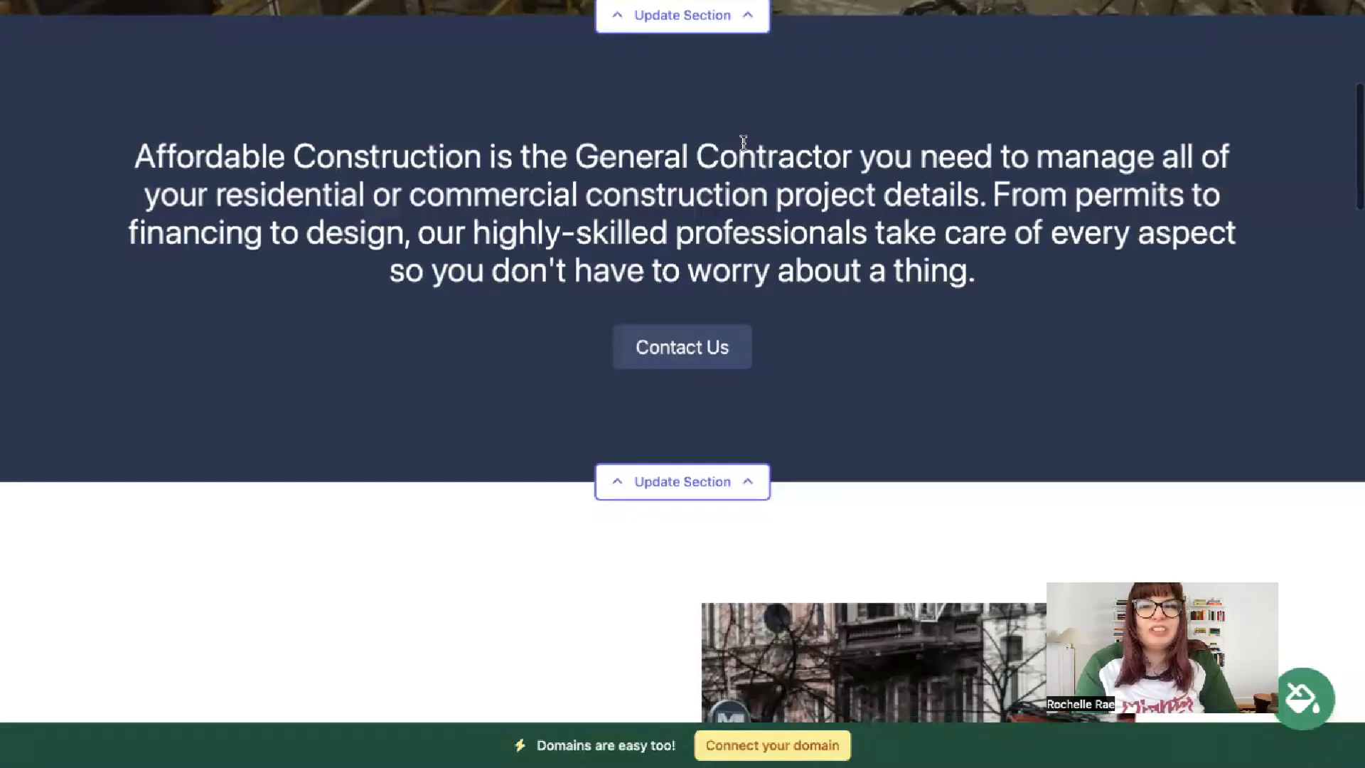
pyautogui.scroll(-3, 740, 142)
pyautogui.scroll(-5, 846, 122)
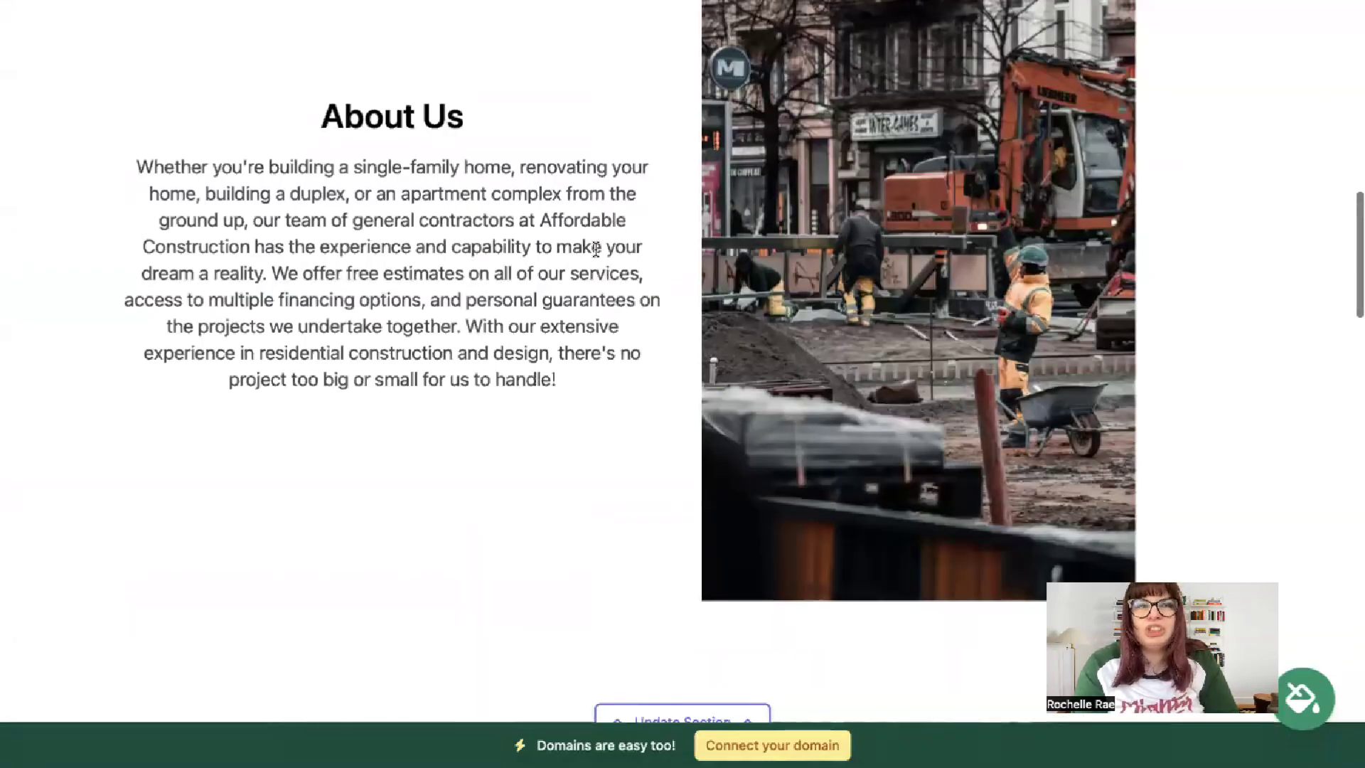
pyautogui.scroll(-10, 527, 264)
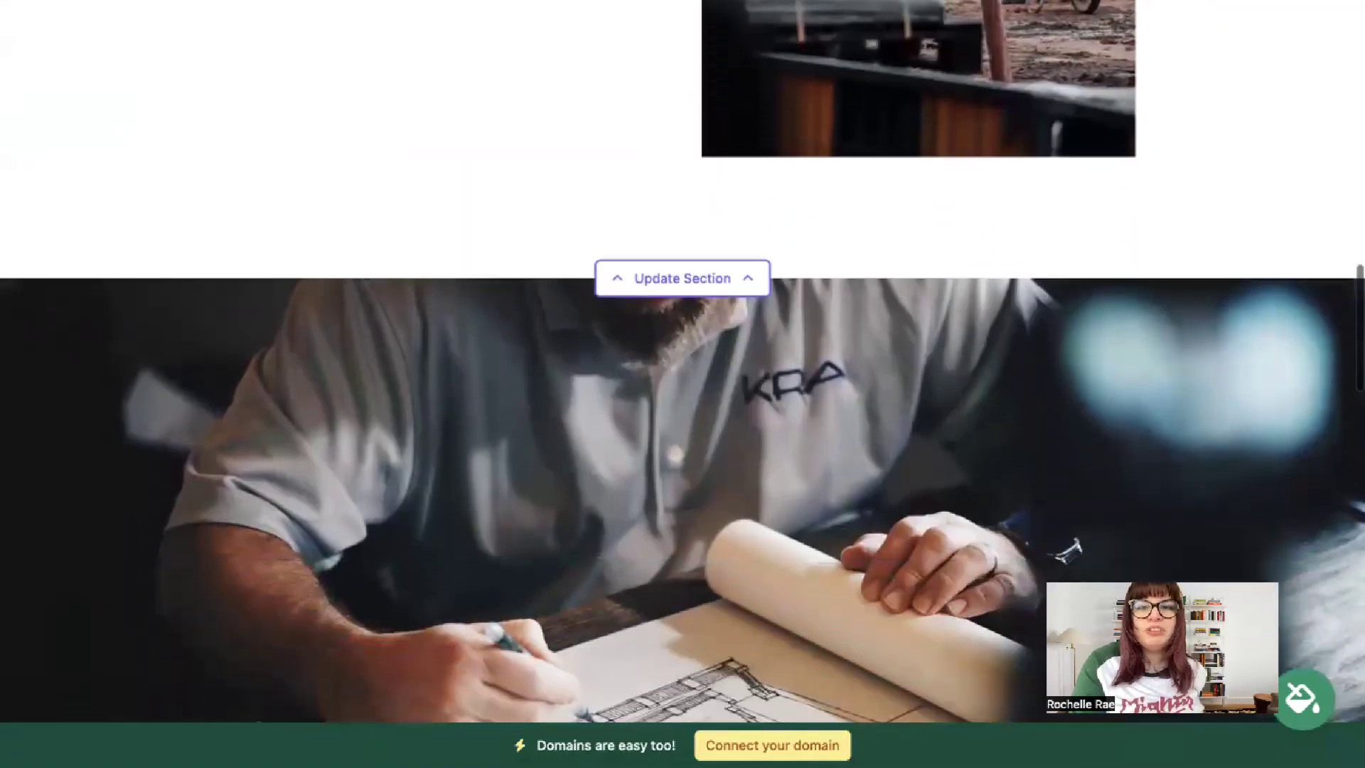
pyautogui.scroll(10, 516, 260)
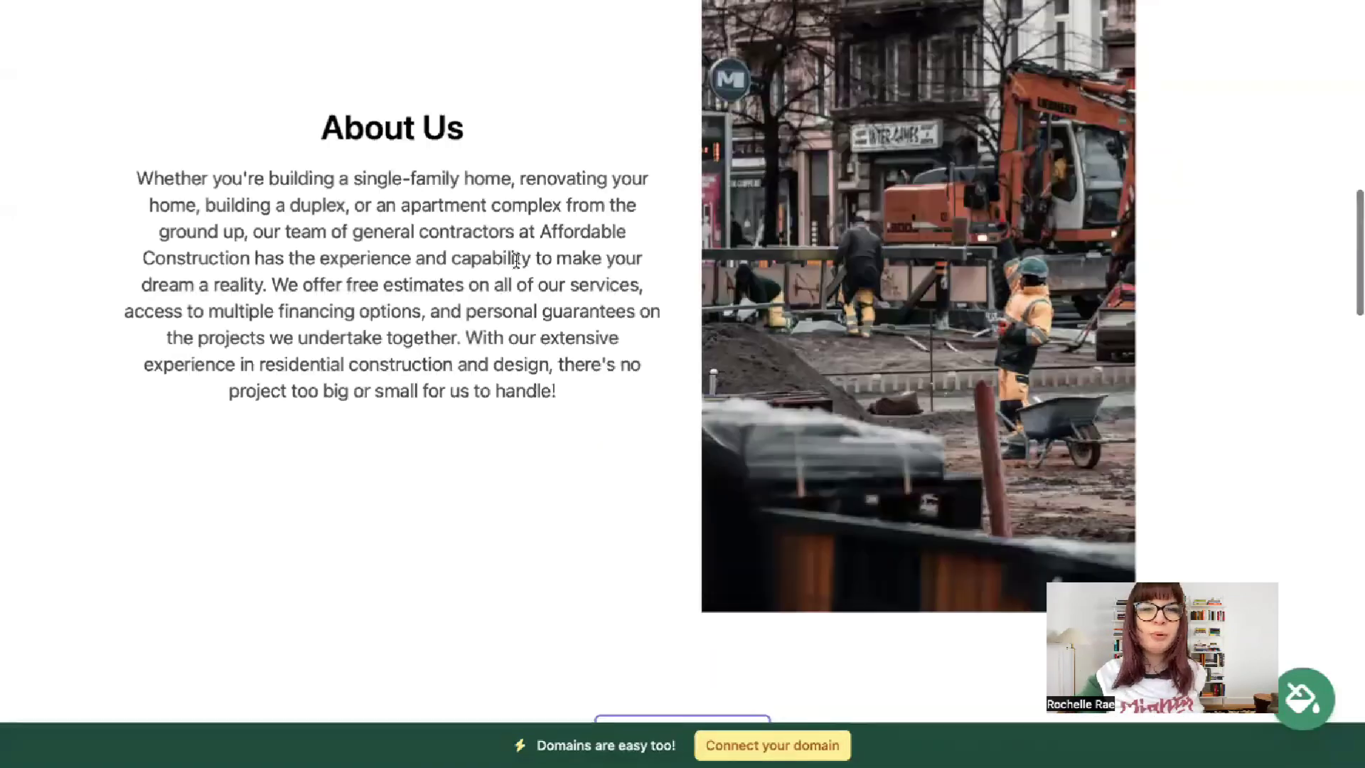
pyautogui.moveTo(150, 107); pyautogui.dragTo(620, 512)
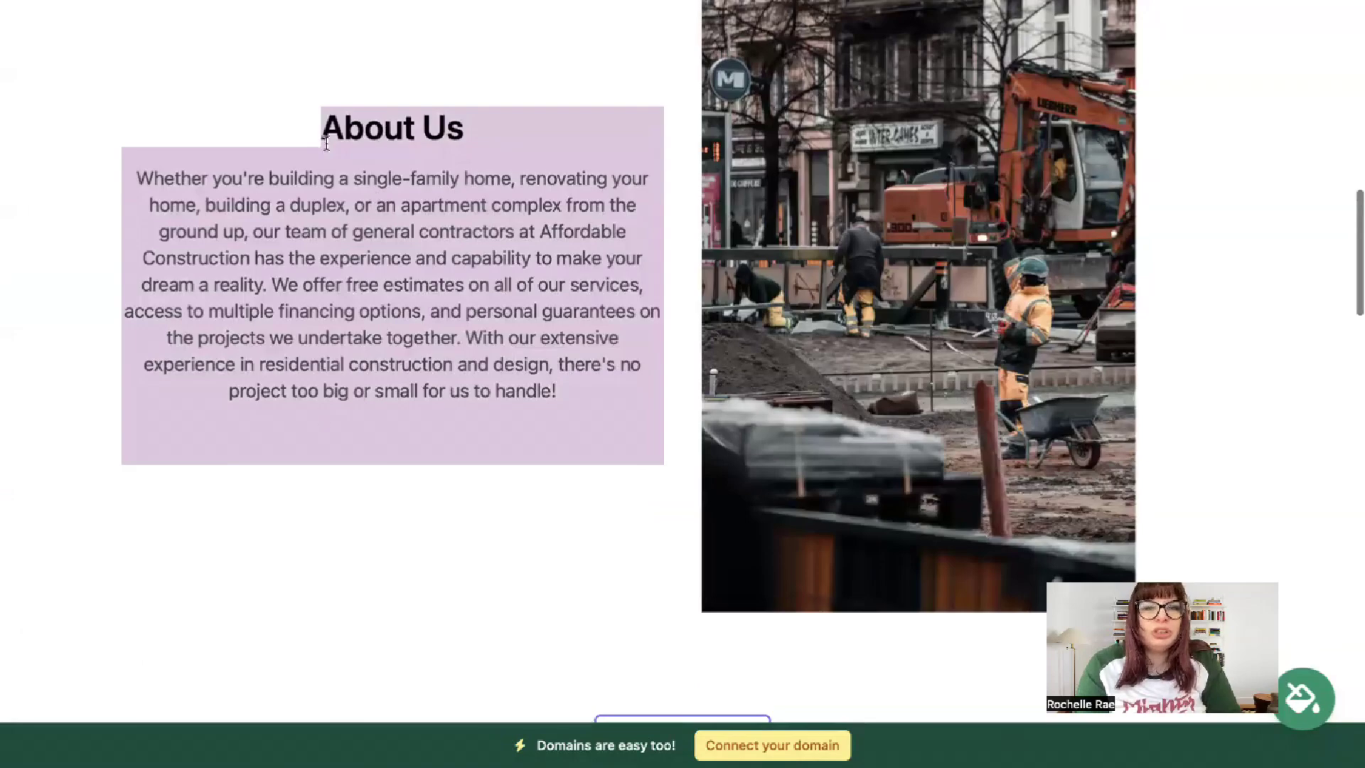
pyautogui.click(292, 113)
pyautogui.scroll(-10, 292, 112)
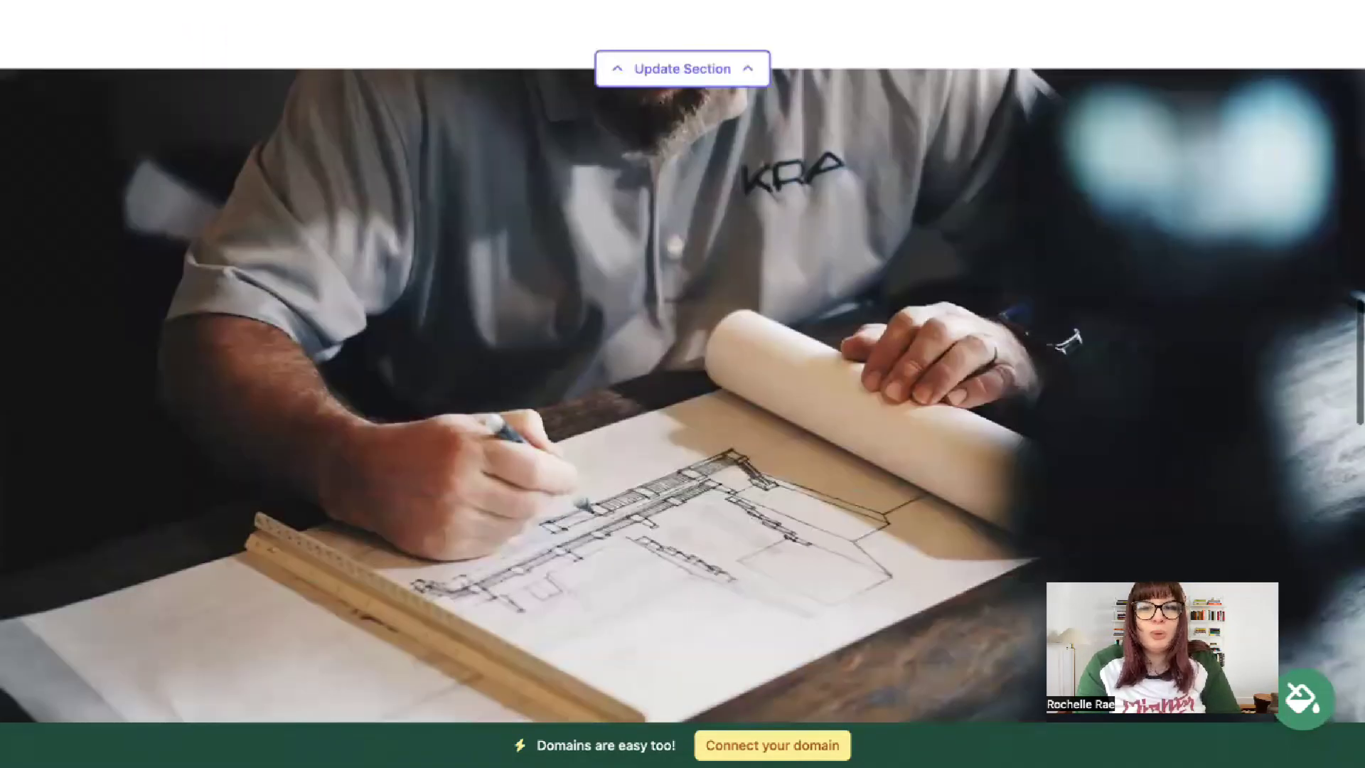
pyautogui.scroll(-9, 683, 384)
pyautogui.scroll(15, 683, 384)
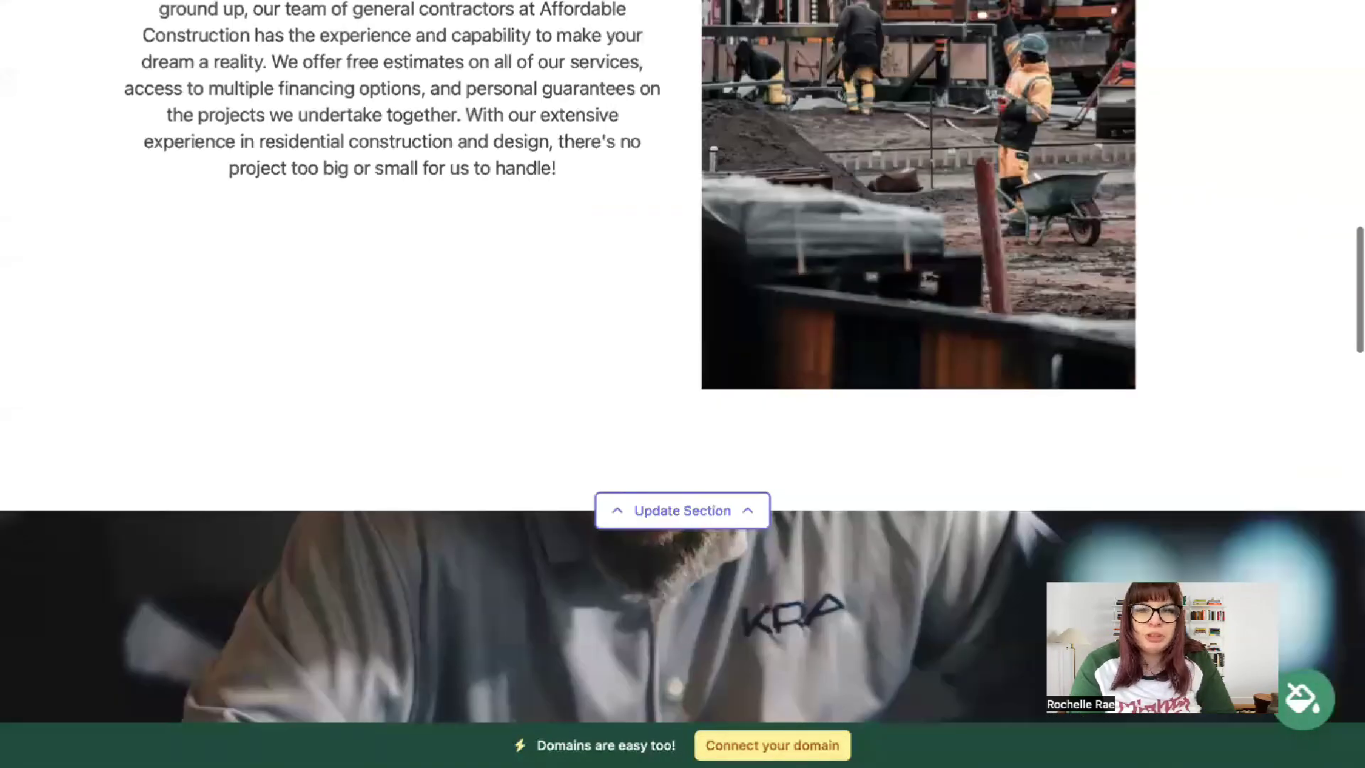
pyautogui.scroll(8, 682, 384)
pyautogui.scroll(12, 683, 384)
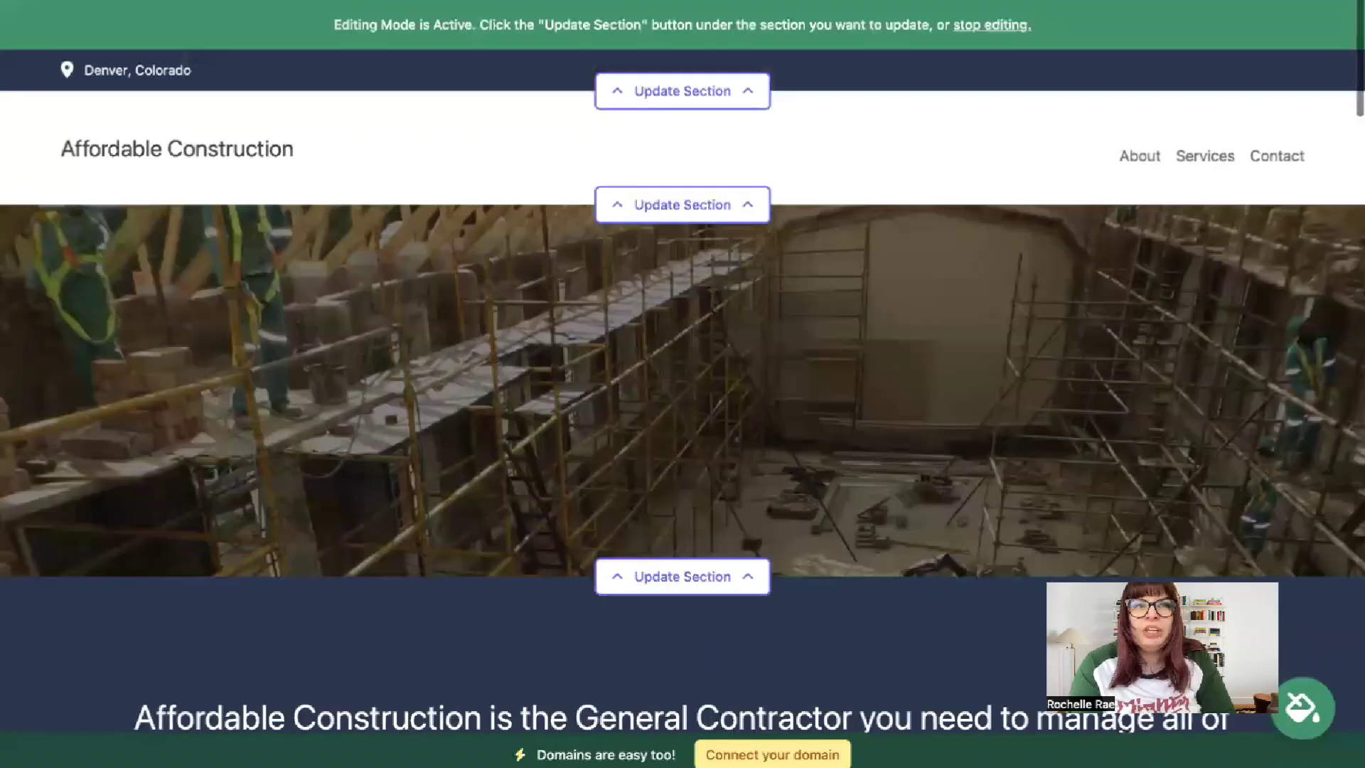
pyautogui.scroll(-1, 682, 384)
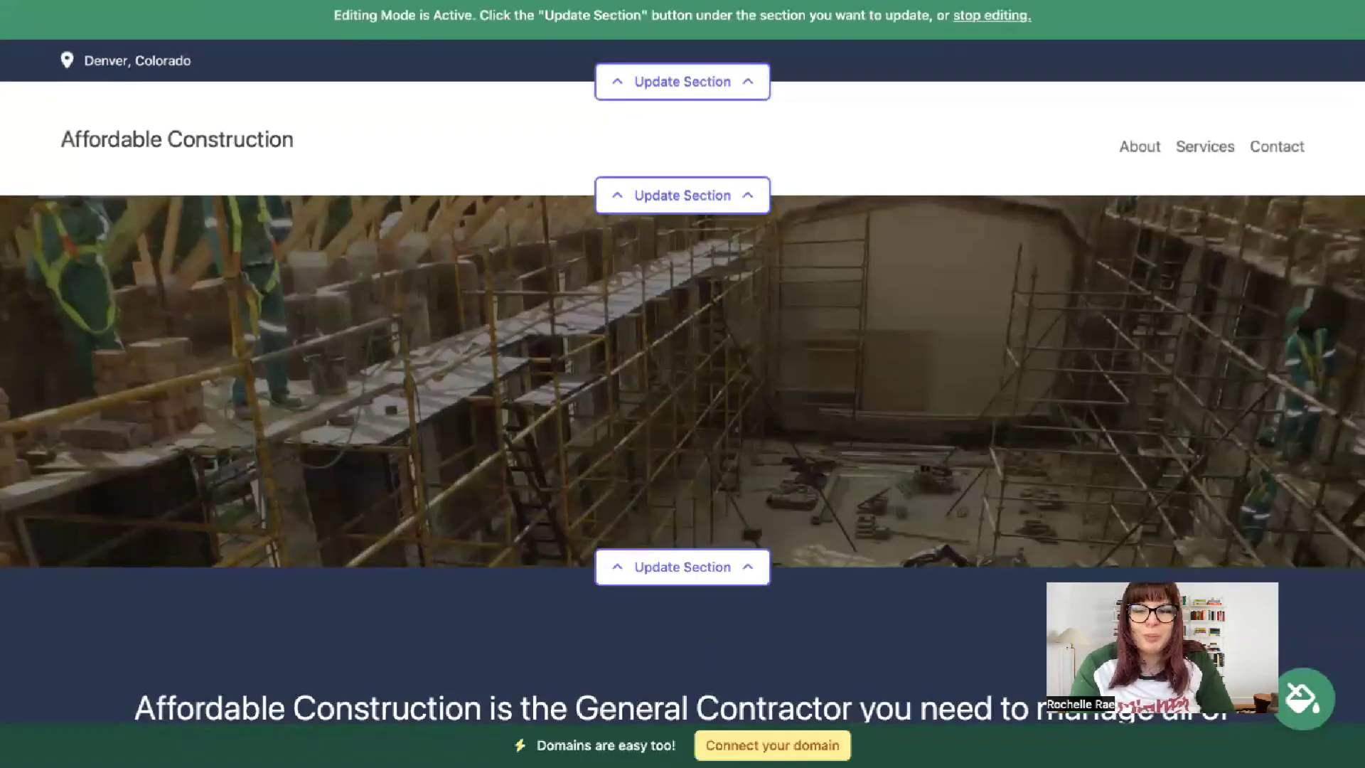
# - Add the organization's e-mail to the top contact bar, show it on the site, then view social links
pyautogui.click(707, 77)
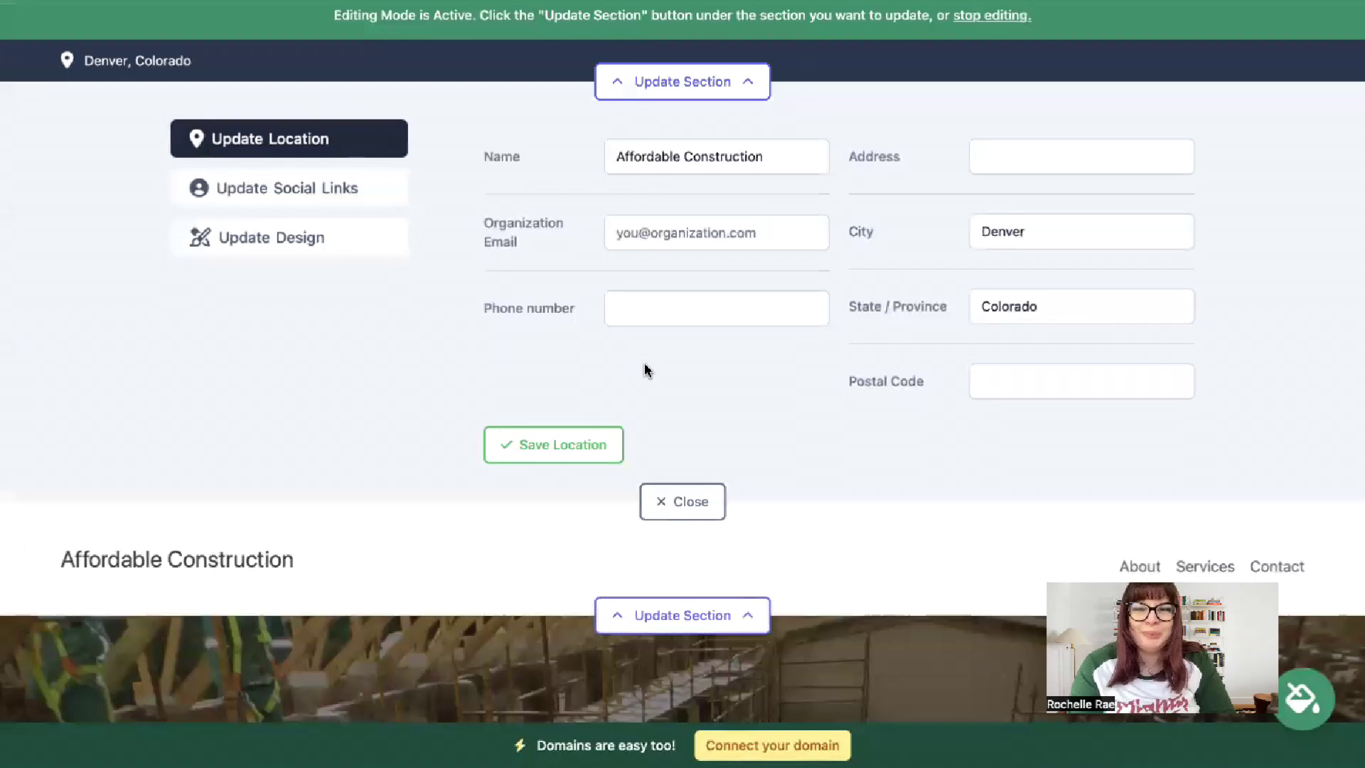
pyautogui.click(716, 235)
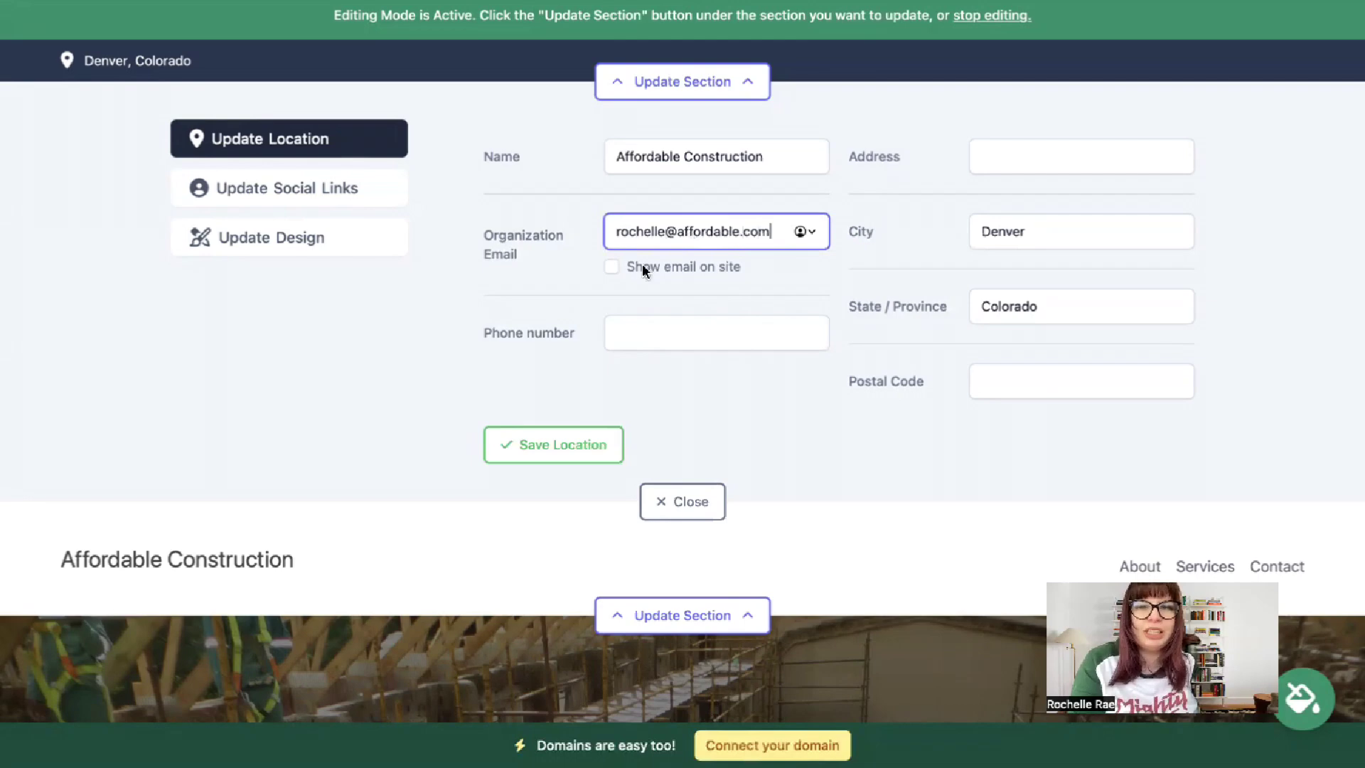
pyautogui.click(613, 268)
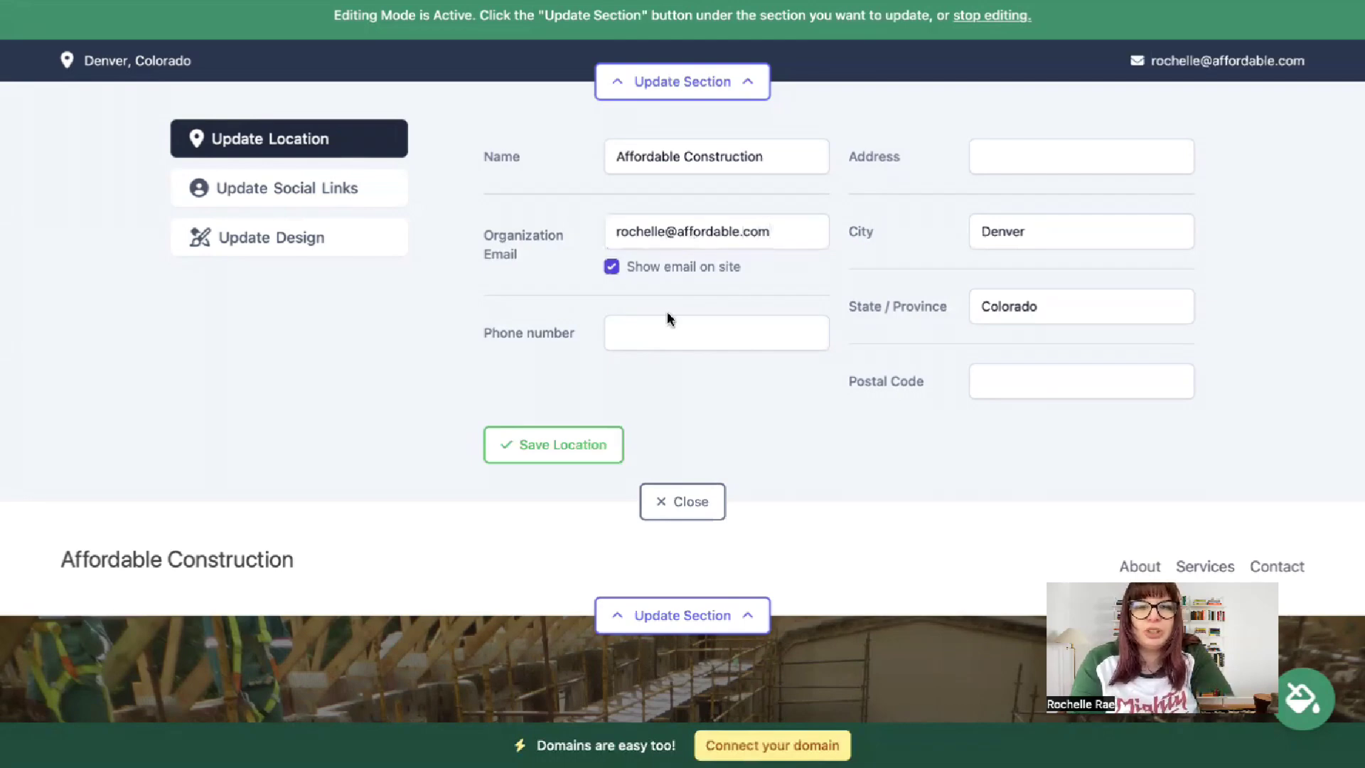
pyautogui.click(664, 339)
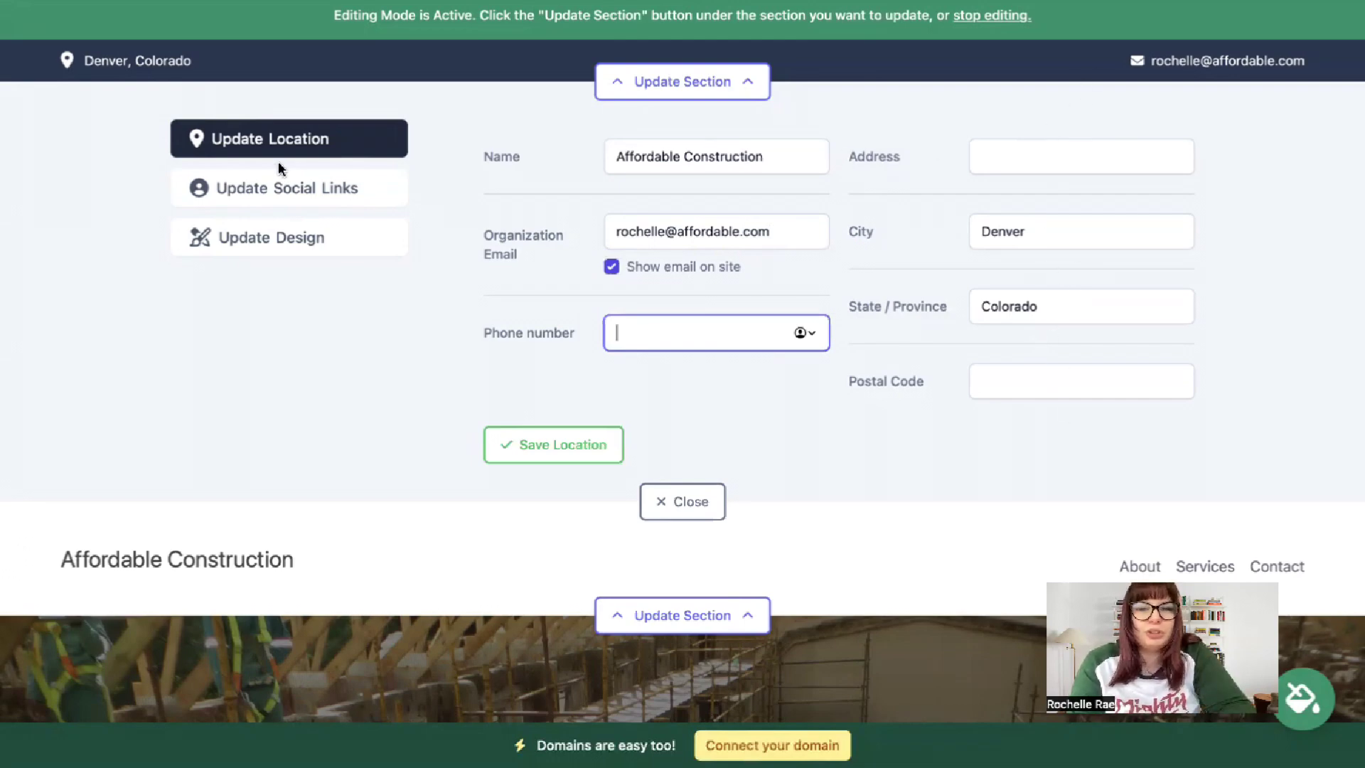
pyautogui.click(291, 184)
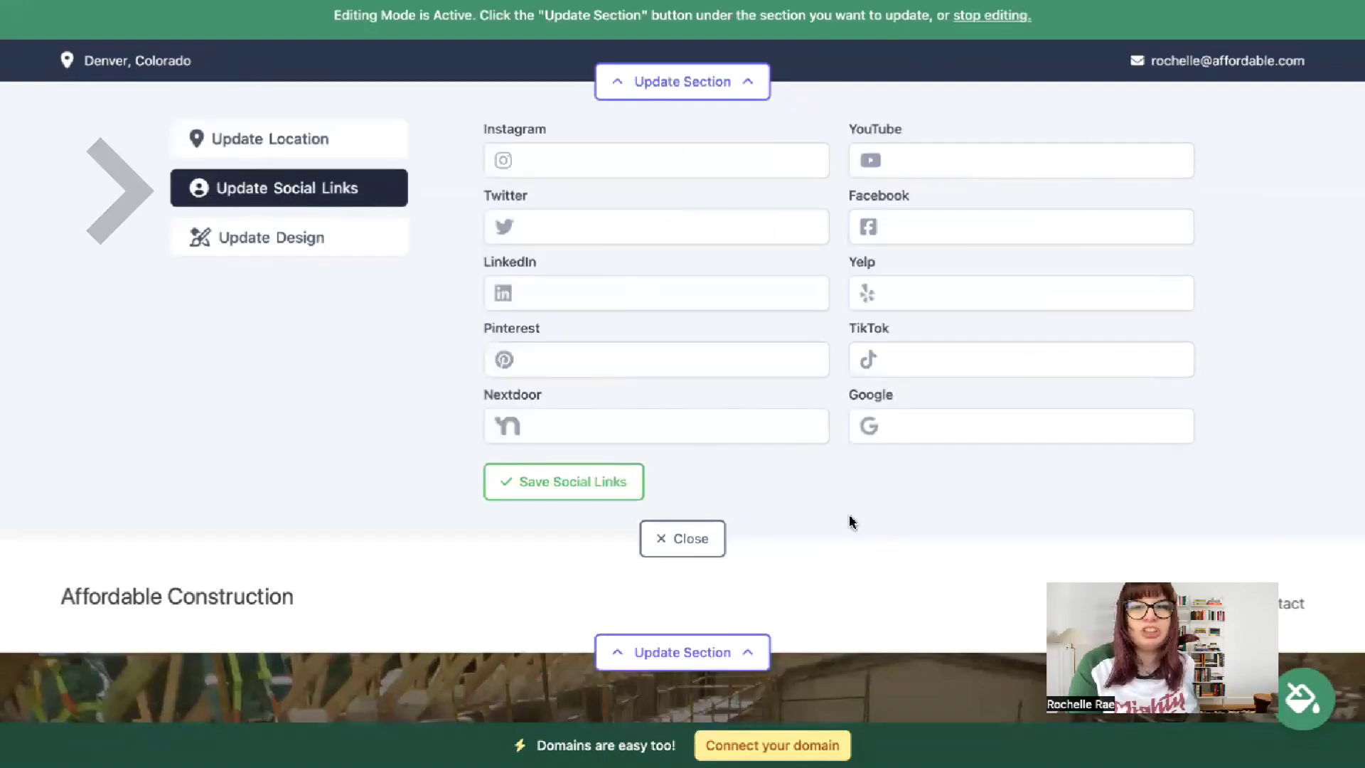
# - Save the social links, then upload and save the Mighty Sites logo PNG as the header logo
pyautogui.click(551, 486)
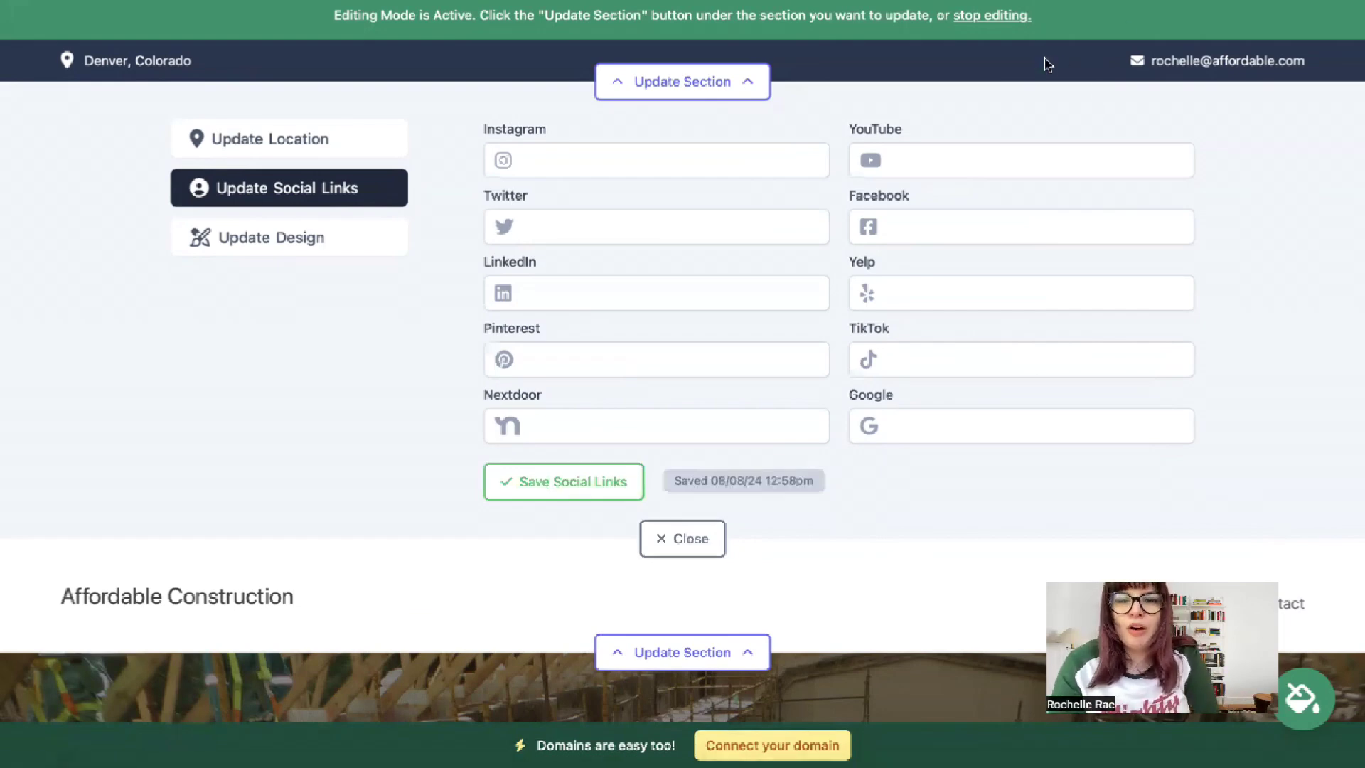
pyautogui.click(672, 538)
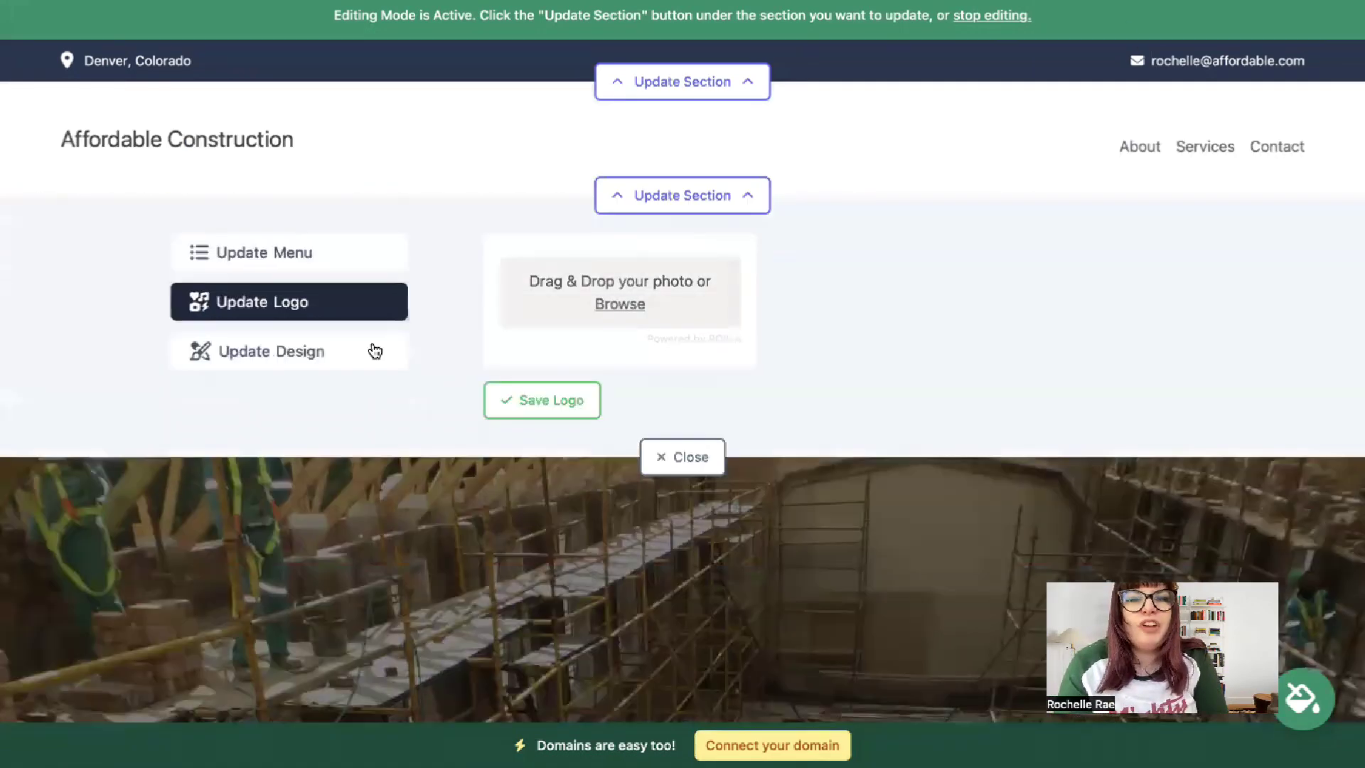
pyautogui.click(620, 304)
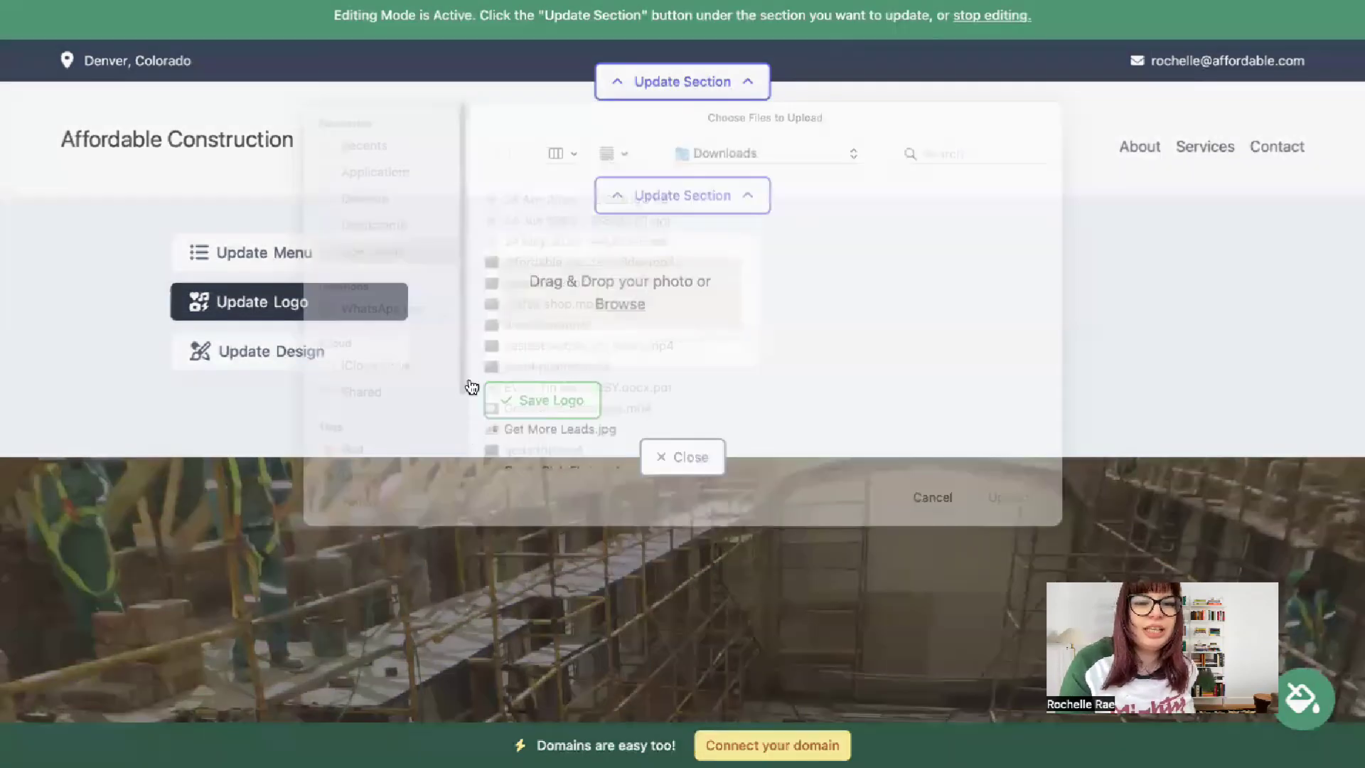
pyautogui.click(609, 459)
pyautogui.press('Down')
pyautogui.press('Down')
pyautogui.press('Down')
pyautogui.press('Down')
pyautogui.press('Down')
pyautogui.press('Down')
pyautogui.press('Down')
pyautogui.press('Down')
pyautogui.press('Down')
pyautogui.press('Down')
pyautogui.press('Down')
pyautogui.press('Down')
pyautogui.press('Down')
pyautogui.press('Down')
pyautogui.press('Down')
pyautogui.press('Down')
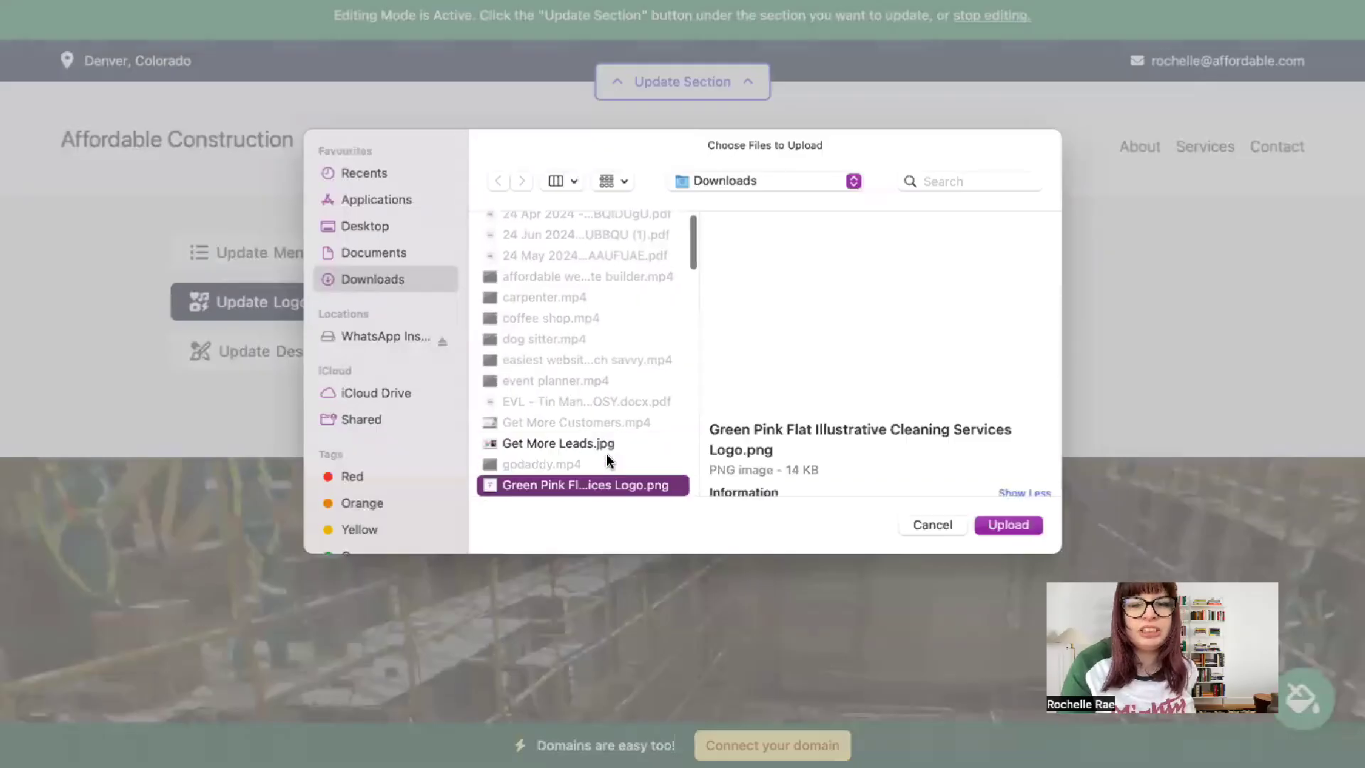
pyautogui.doubleClick(609, 459)
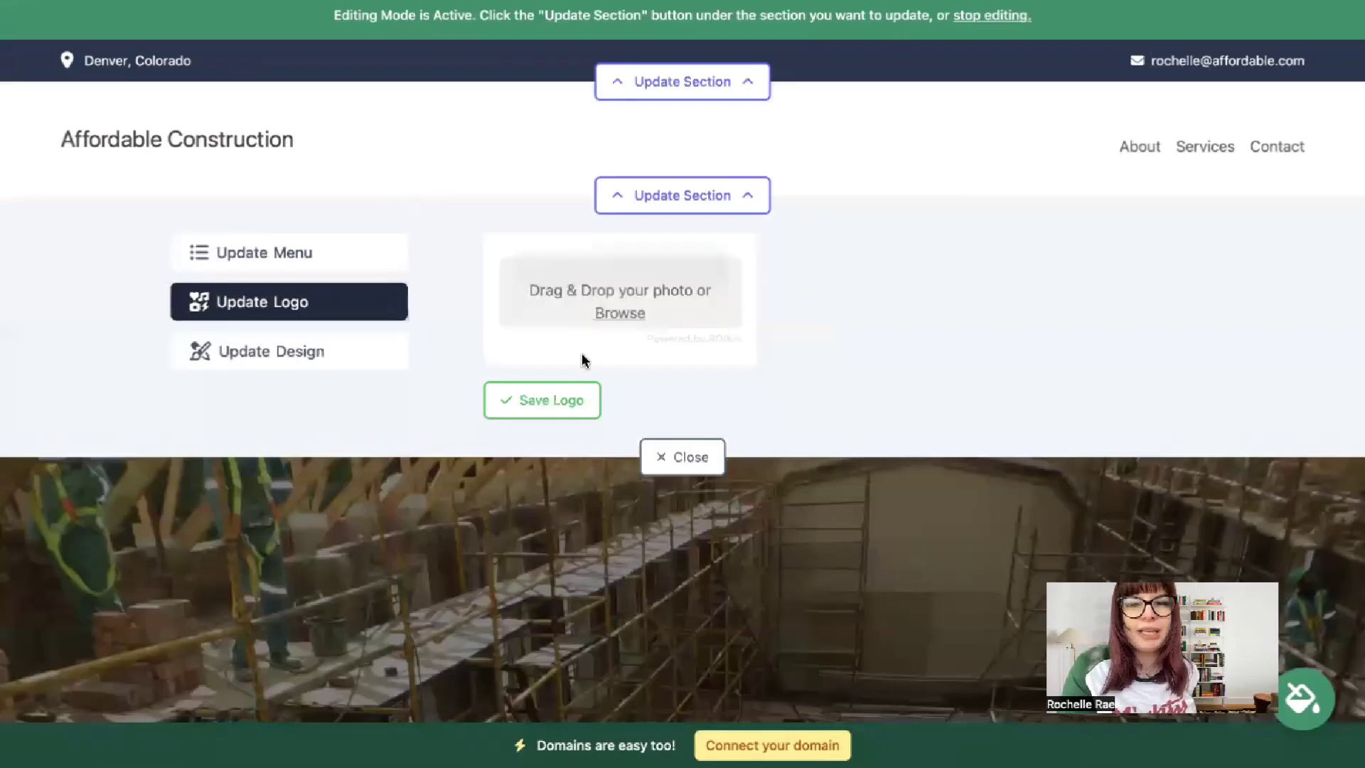
pyautogui.click(583, 459)
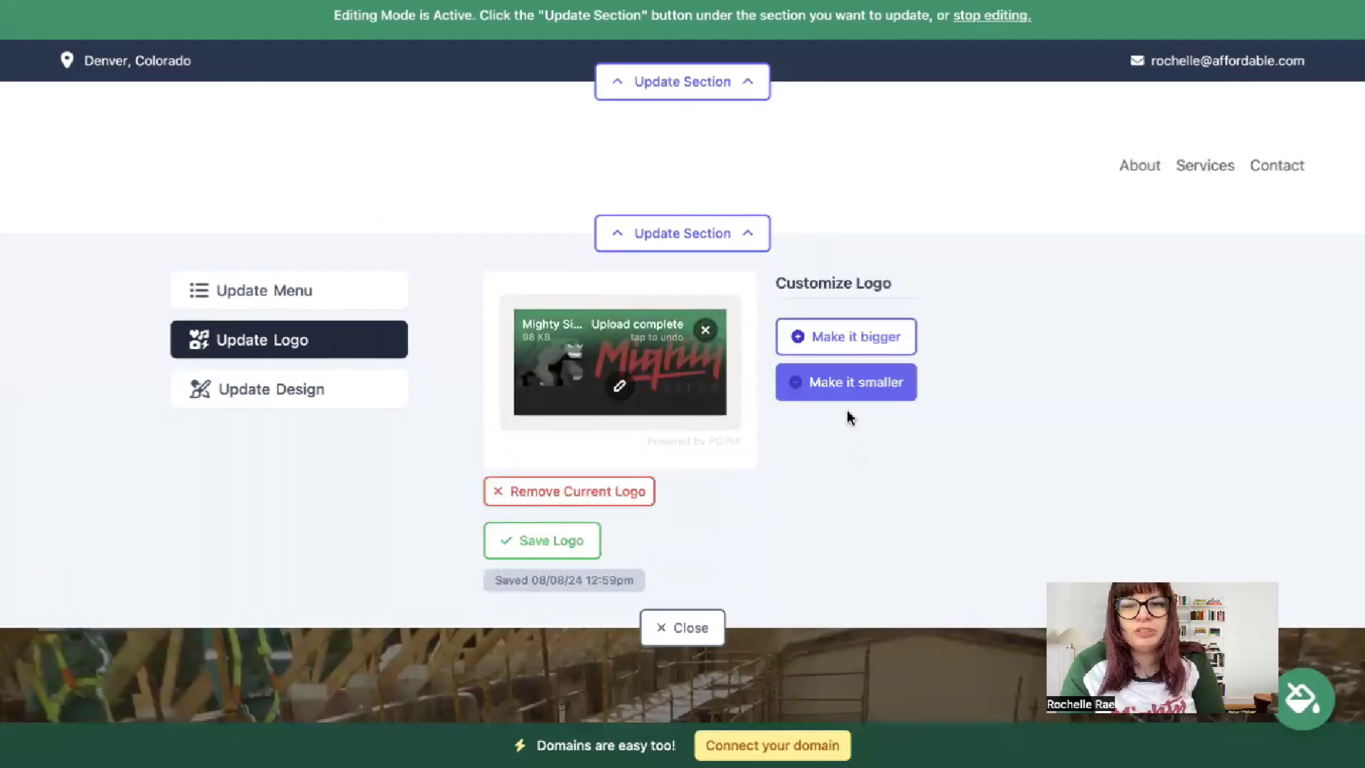
pyautogui.click(679, 635)
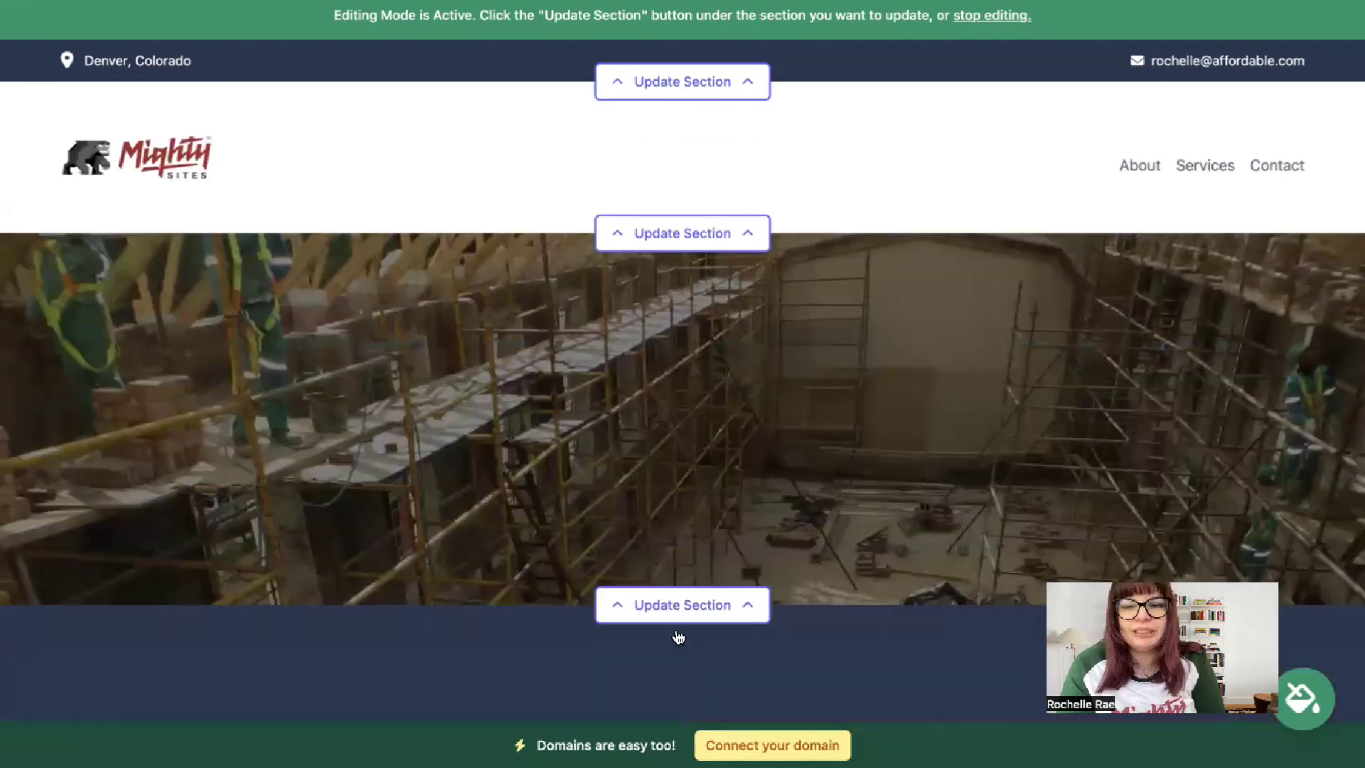
# - Apply the bright blue colour theme to the site
pyautogui.scroll(-15, 777, 334)
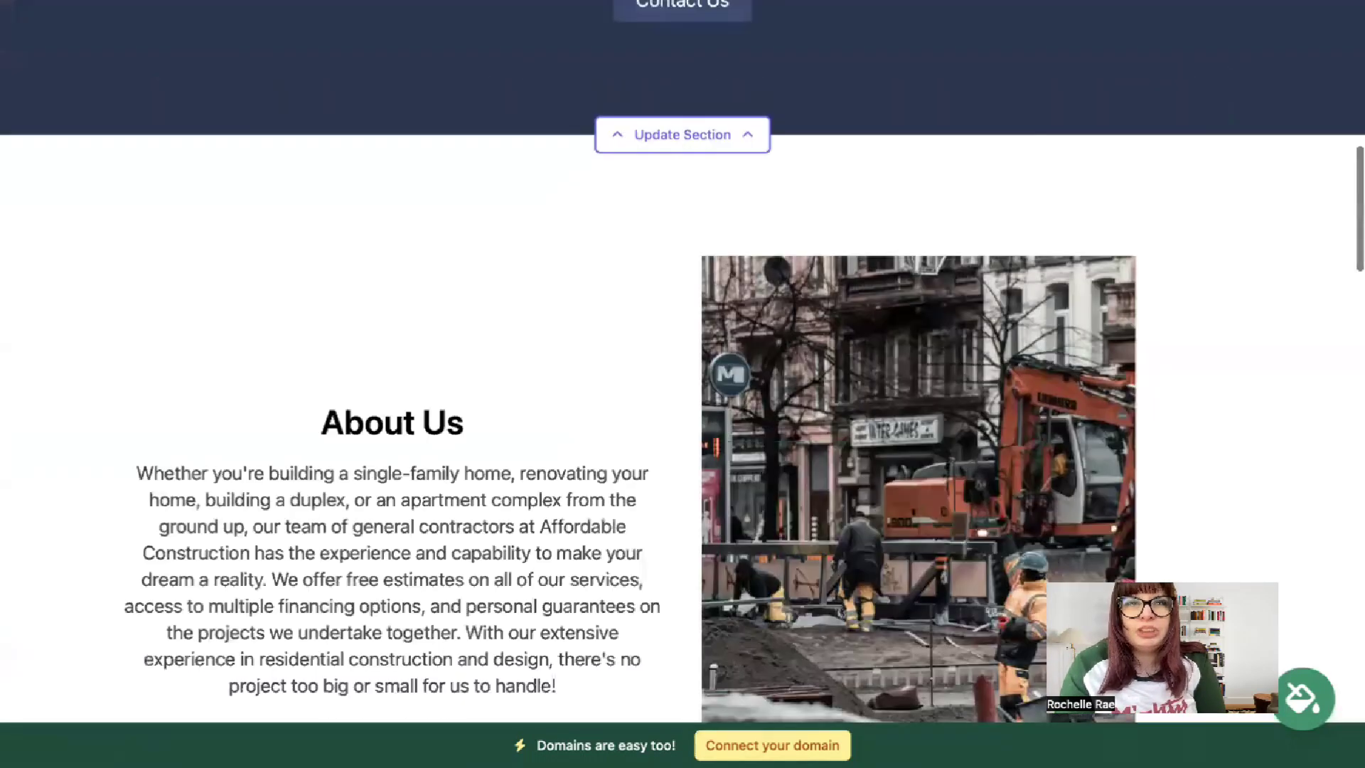
pyautogui.scroll(-3, 682, 356)
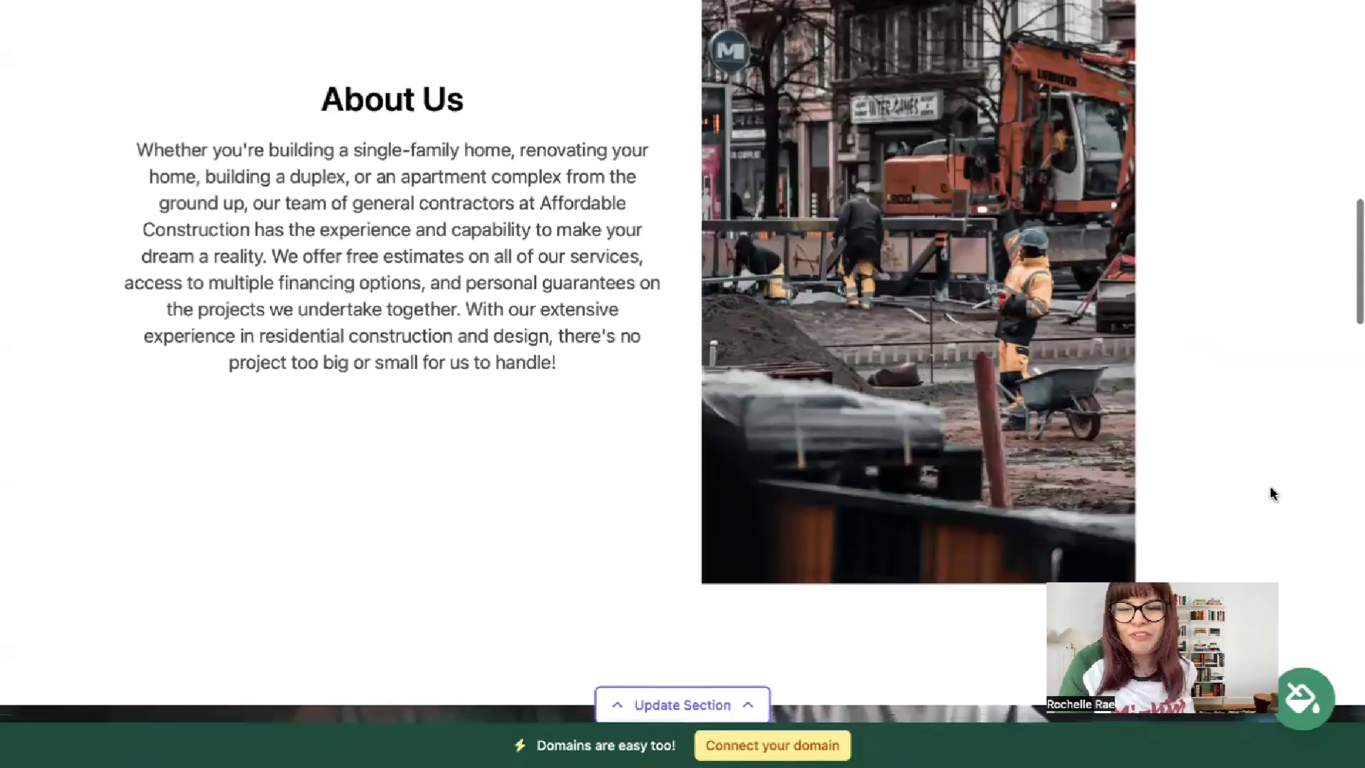
pyautogui.click(1295, 715)
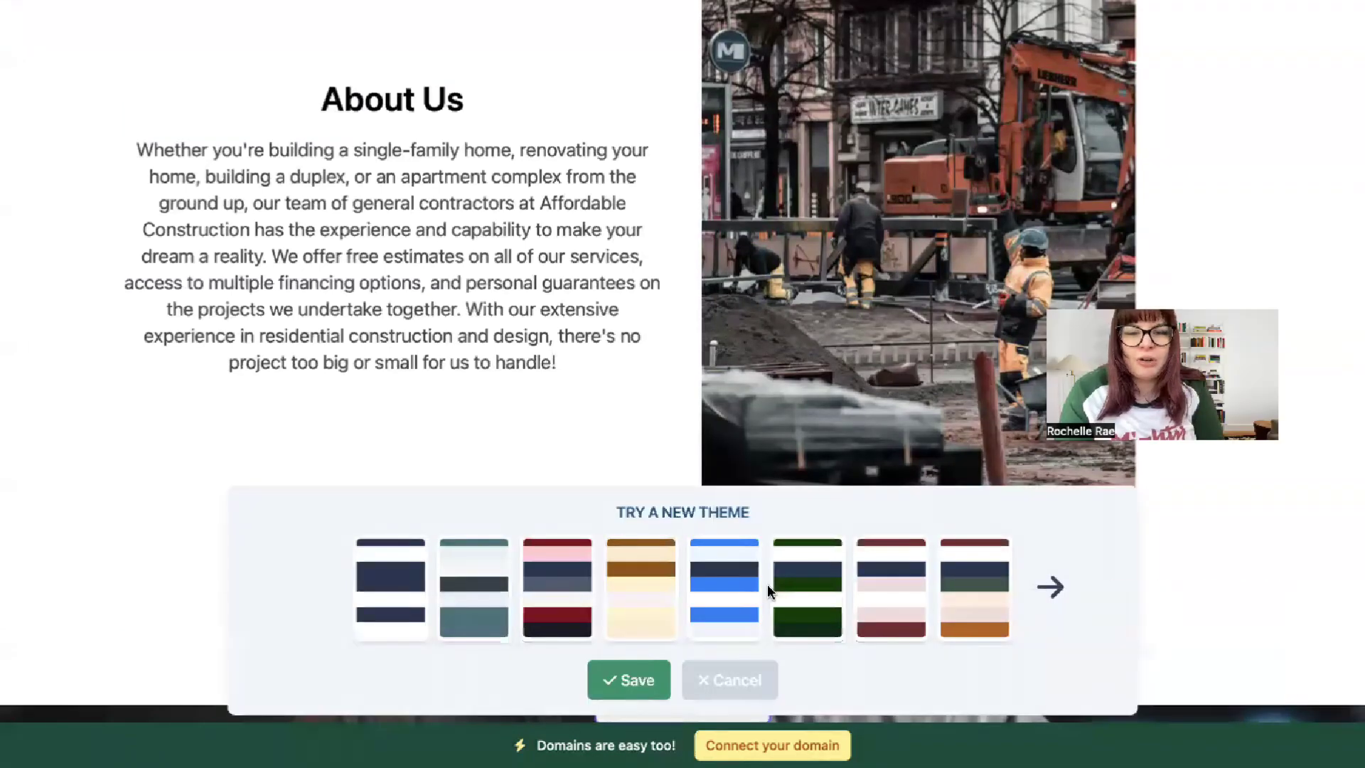
pyautogui.click(1076, 589)
pyautogui.click(1076, 589)
pyautogui.click(1076, 588)
pyautogui.scroll(7, 591, 314)
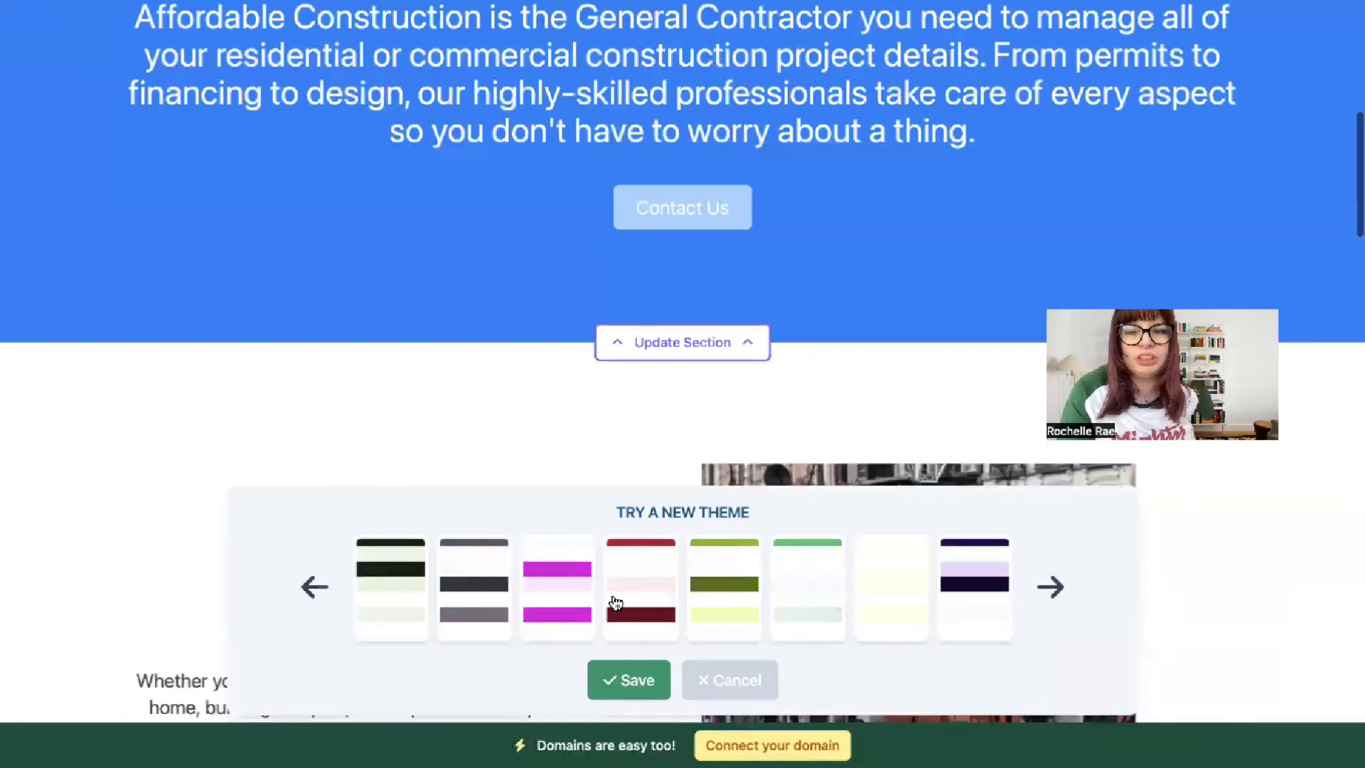
pyautogui.click(629, 679)
pyautogui.scroll(10, 676, 432)
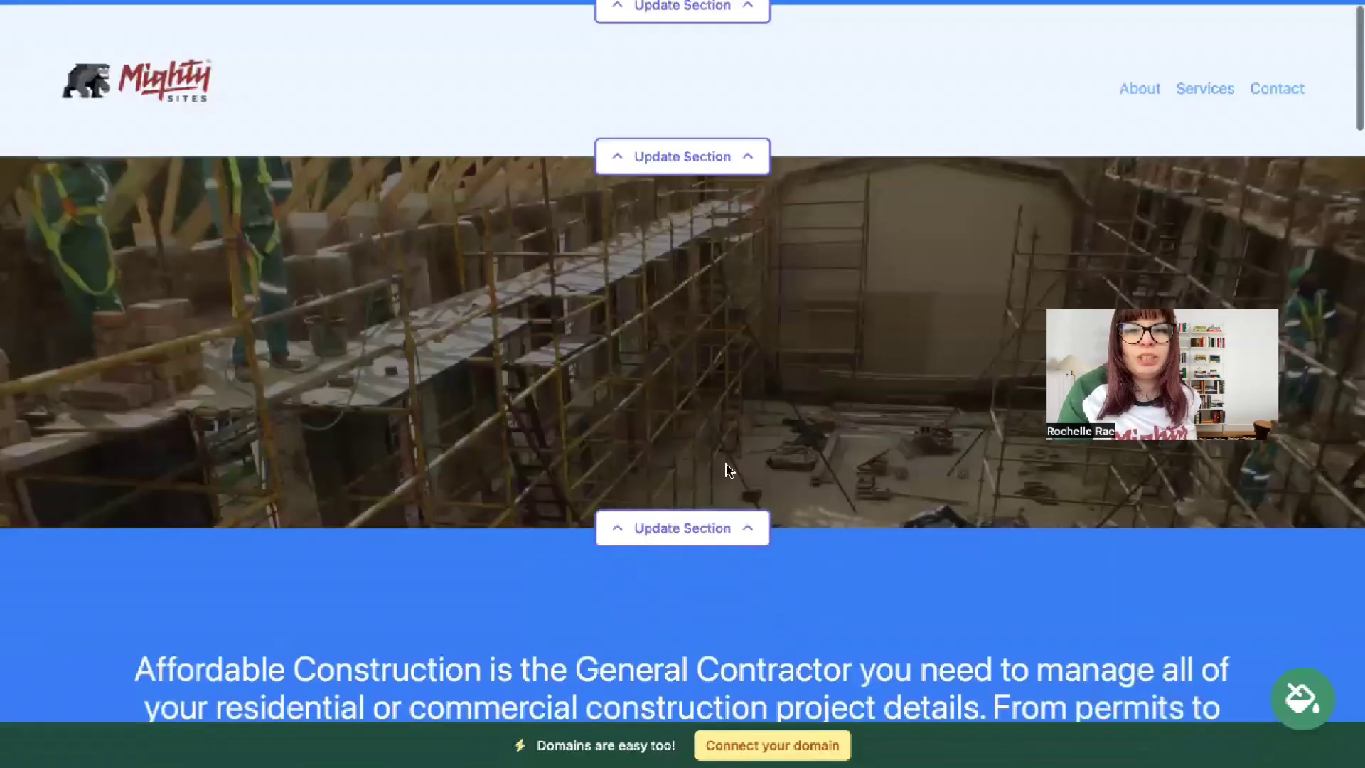
# - Open the hero section editor and browse the stock photo library without changing the image
pyautogui.scroll(-5, 734, 473)
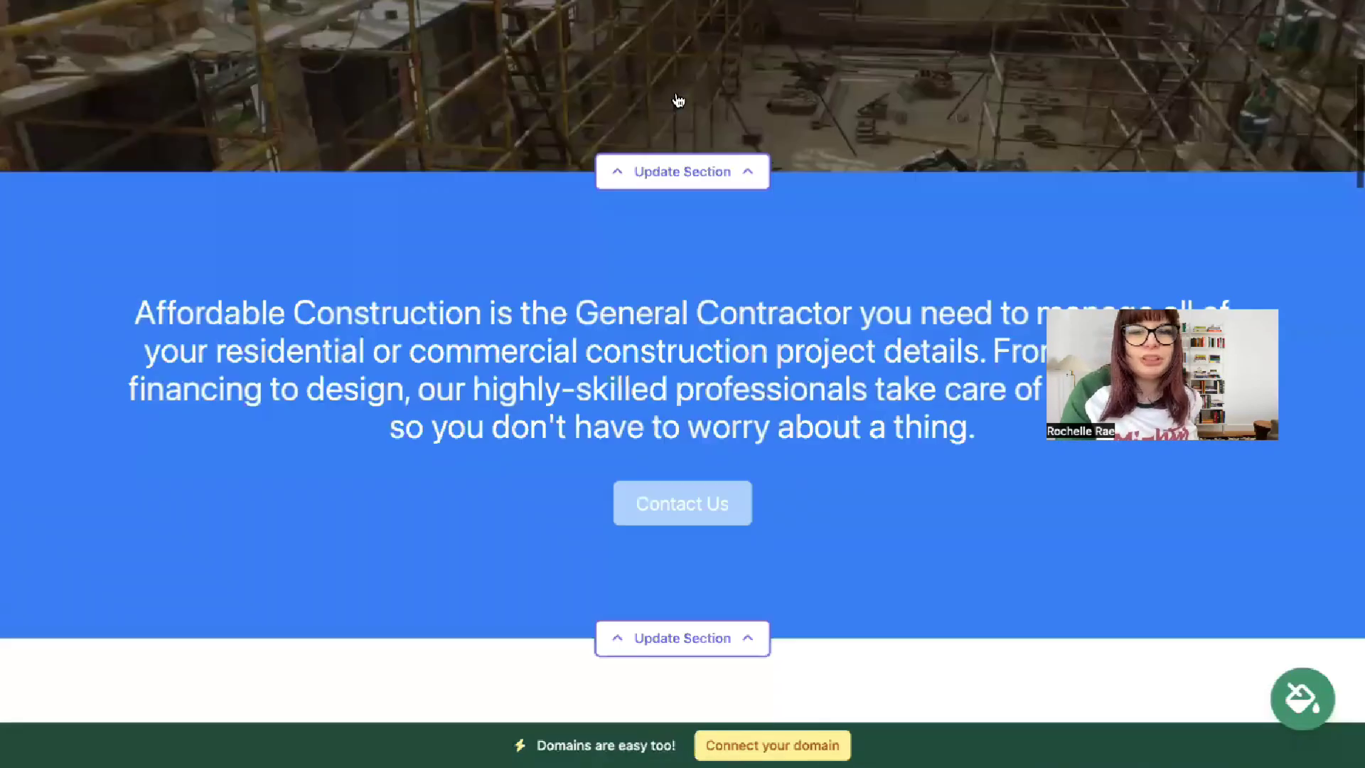
pyautogui.scroll(4, 683, 383)
pyautogui.scroll(-15, 1343, 620)
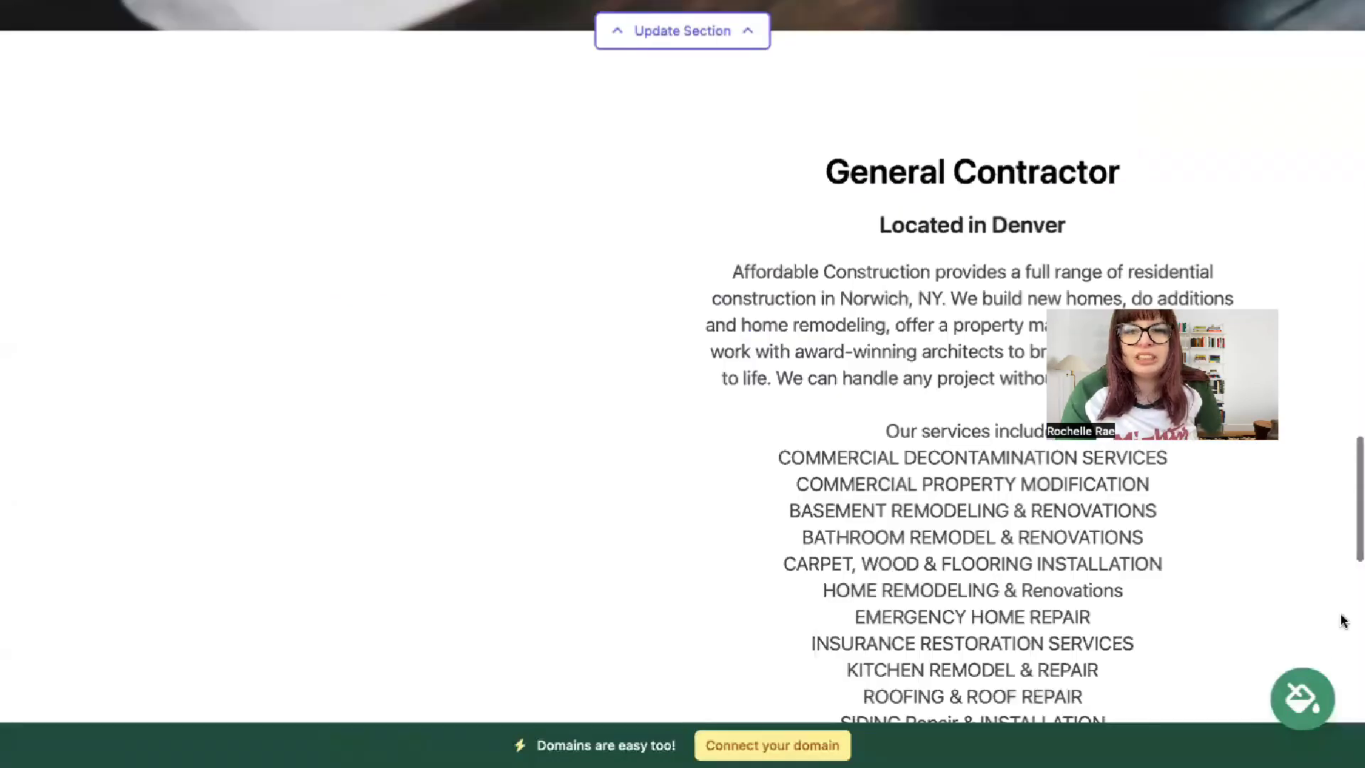
pyautogui.scroll(-4, 1343, 620)
pyautogui.scroll(20, 659, 597)
pyautogui.click(664, 603)
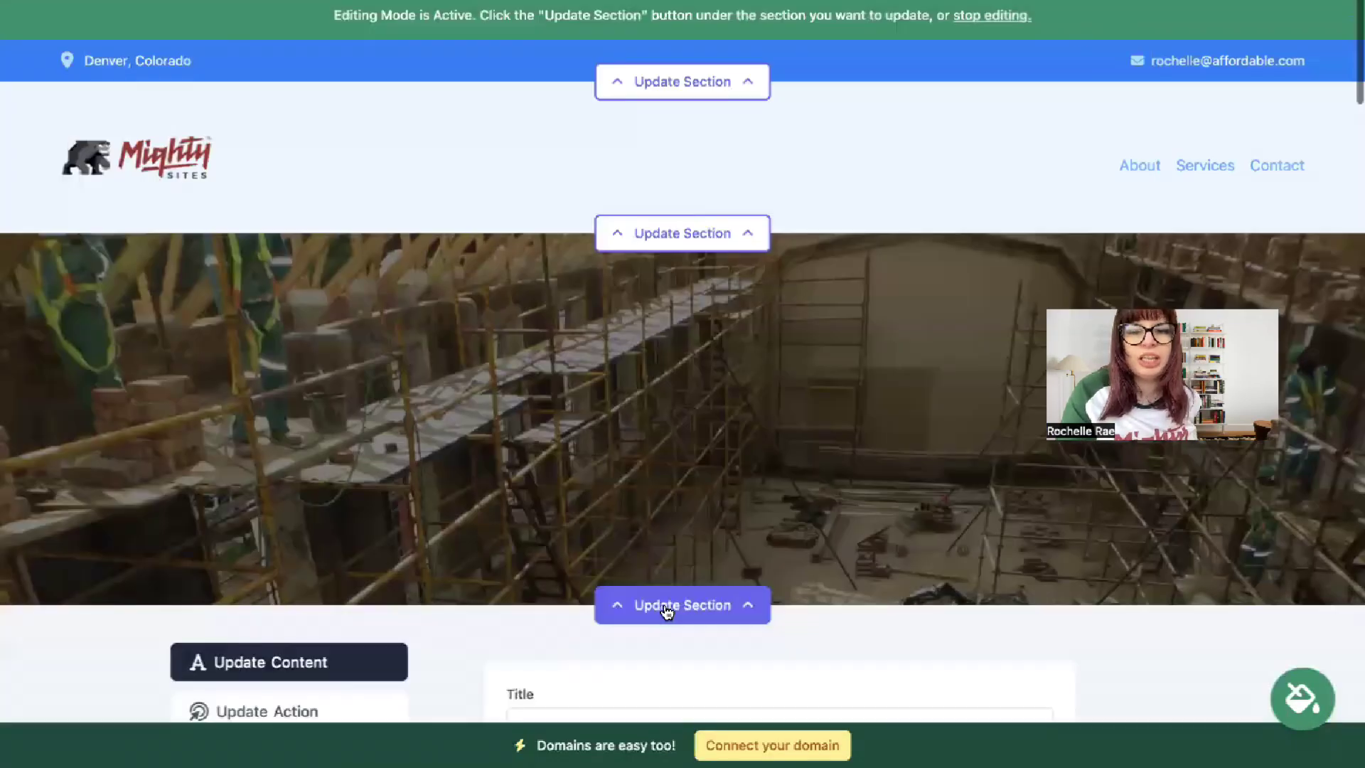
pyautogui.scroll(-2, 664, 603)
pyautogui.scroll(-4, 295, 445)
pyautogui.click(284, 391)
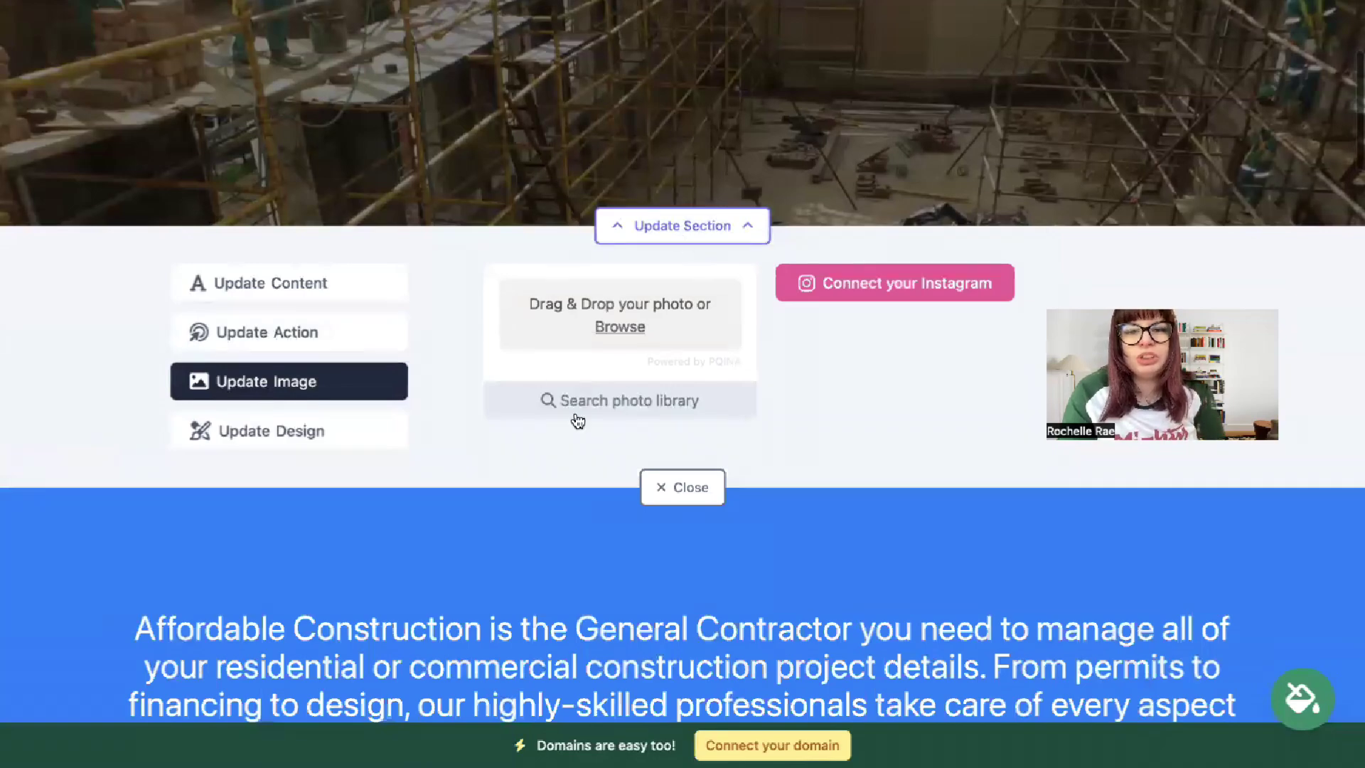
pyautogui.click(626, 391)
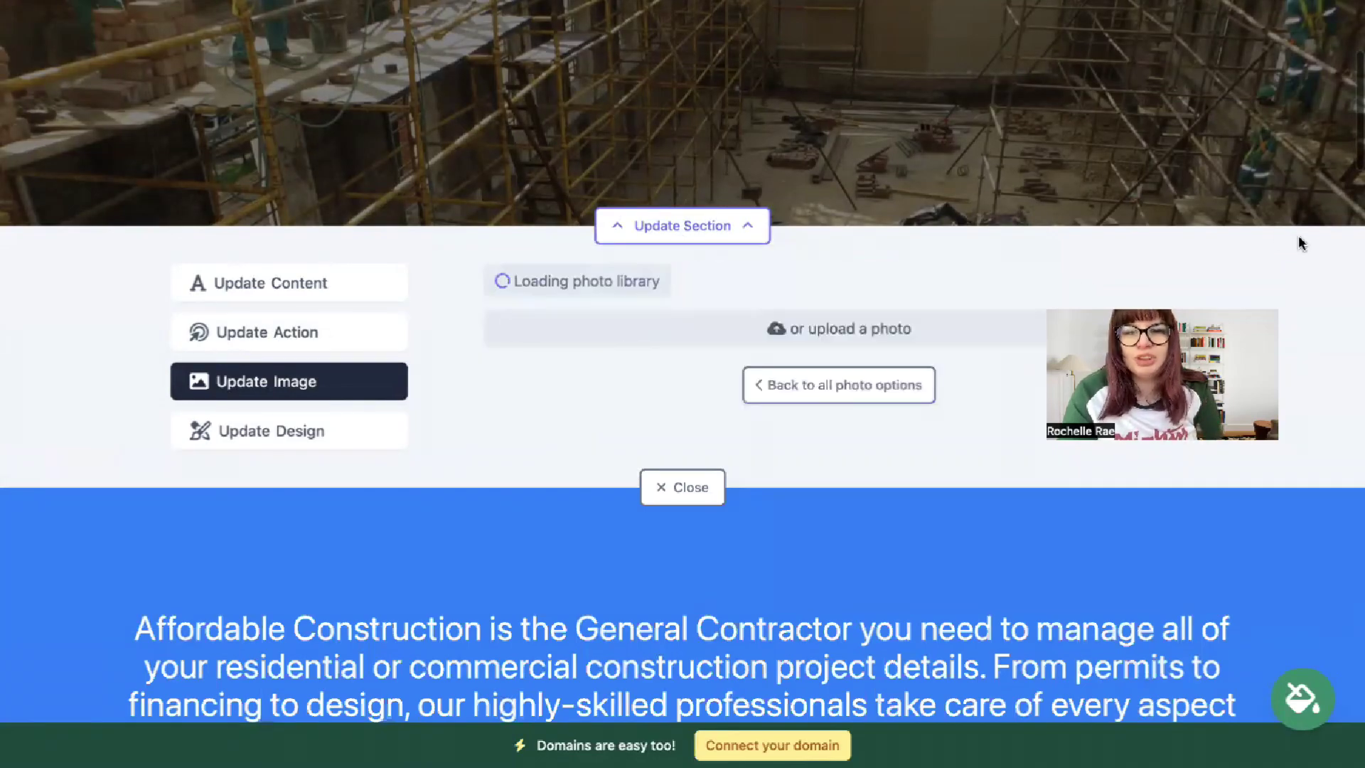
pyautogui.scroll(-5, 965, 549)
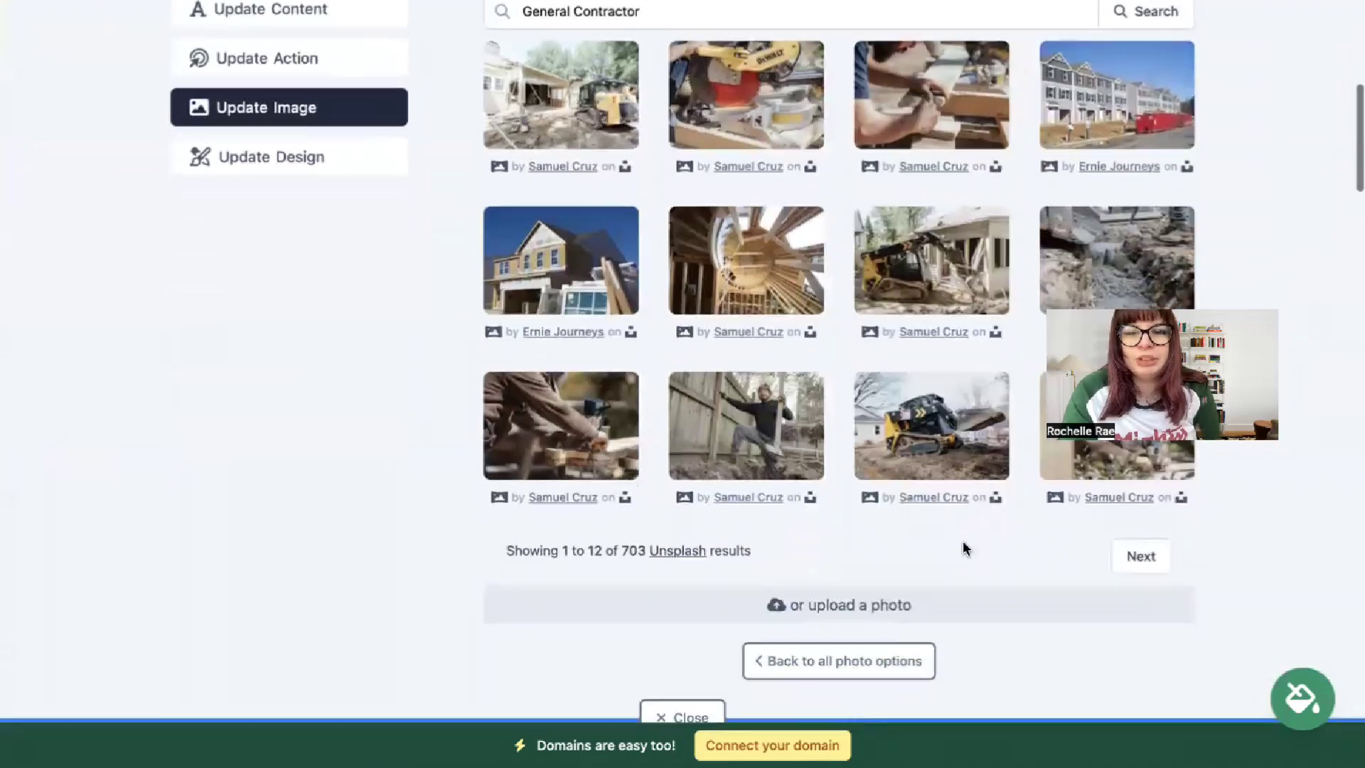
pyautogui.click(840, 663)
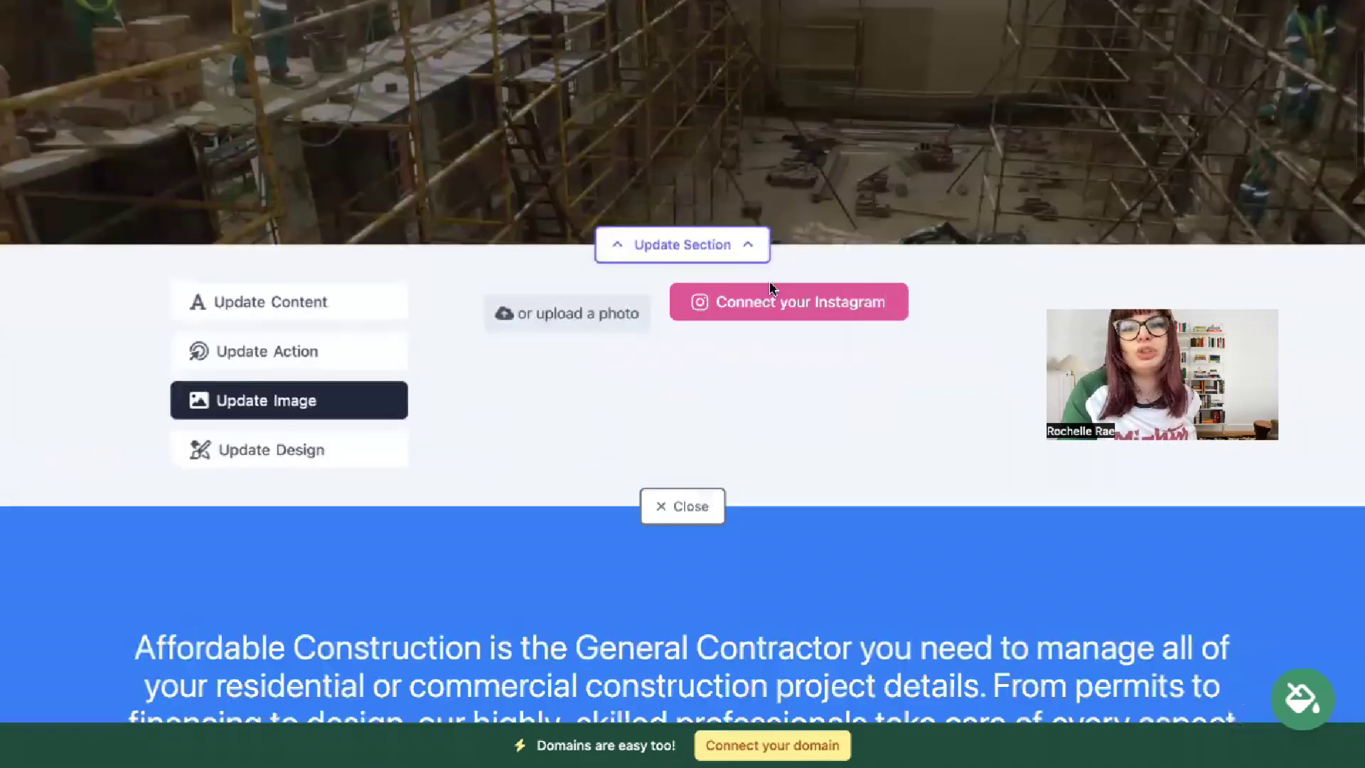
# - Save the Contact Us action button linking to the Lead Form section and close the editor
pyautogui.click(316, 359)
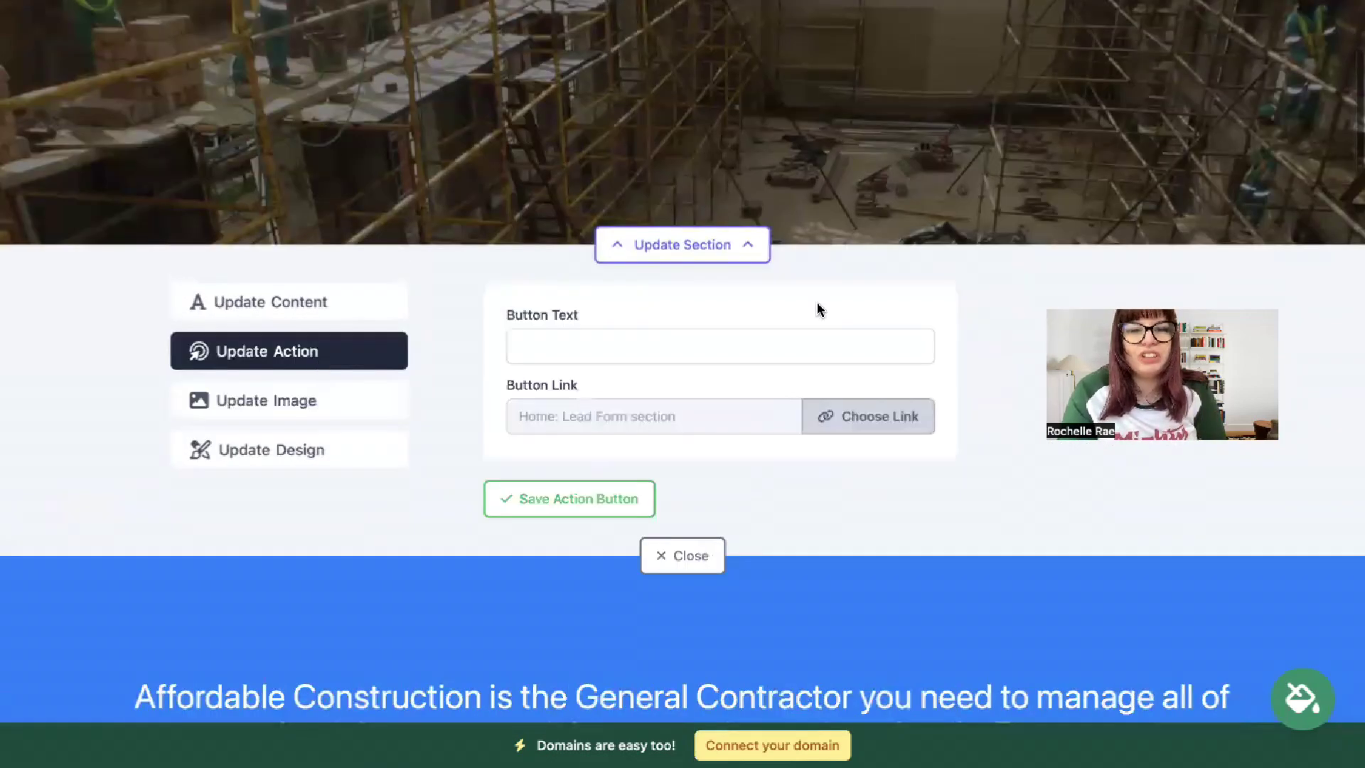
pyautogui.scroll(3, 711, 426)
pyautogui.click(700, 485)
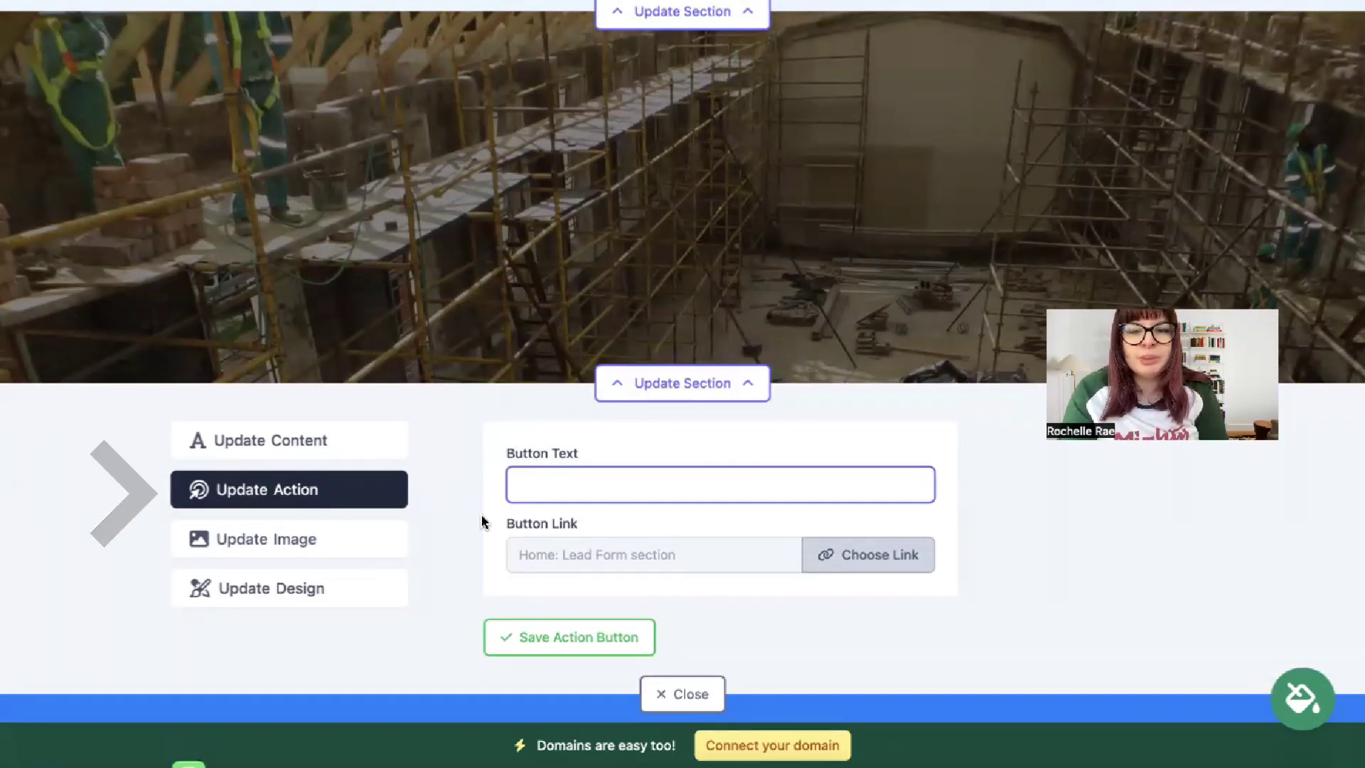
pyautogui.click(567, 640)
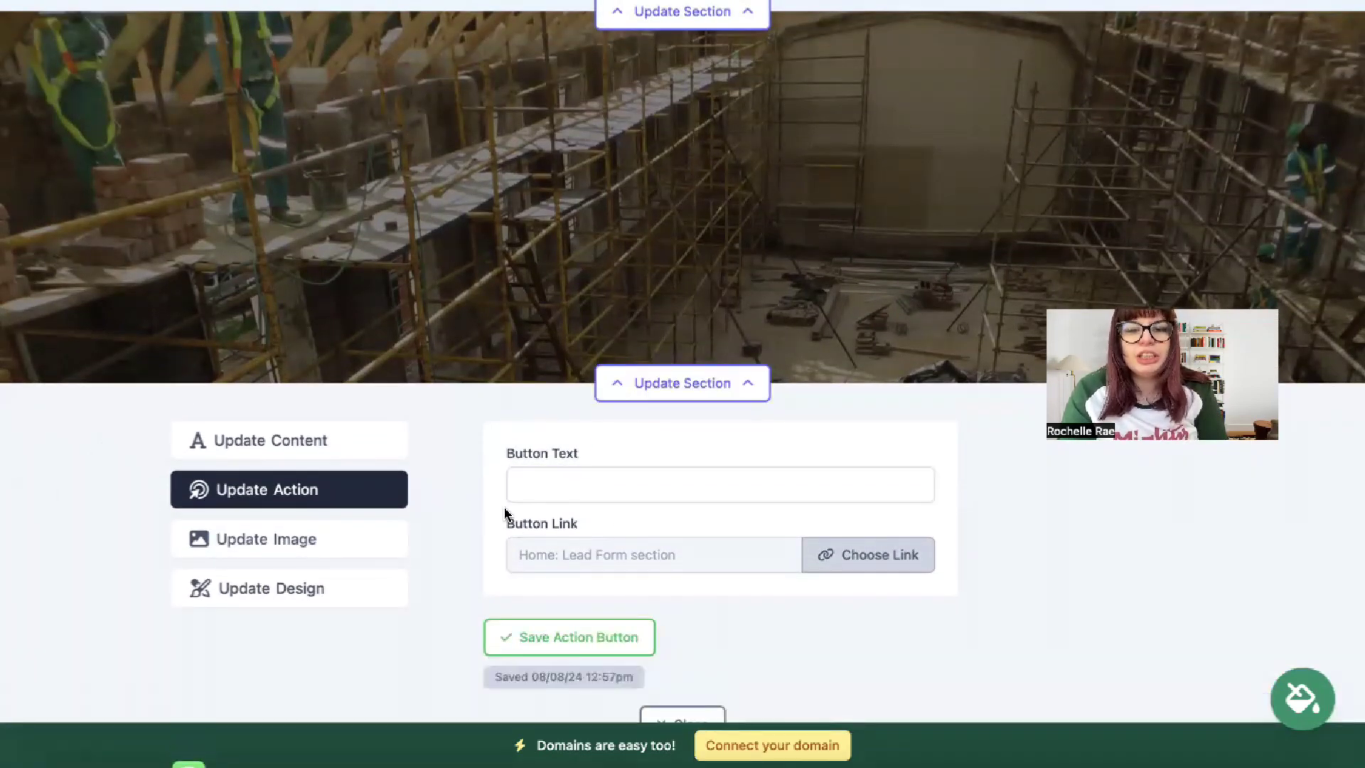
pyautogui.click(682, 718)
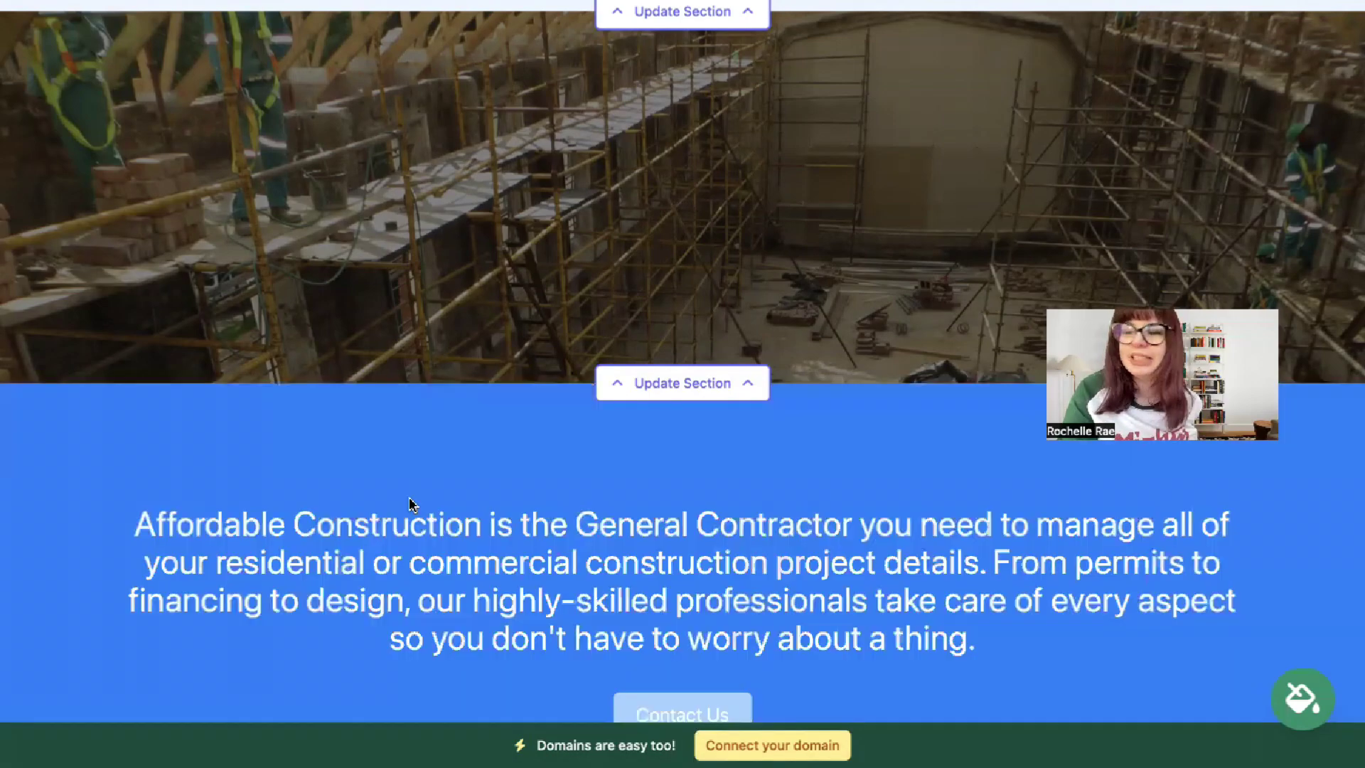
# - Review the finished one-page site, then start connecting a domain to it
pyautogui.scroll(-10, 348, 434)
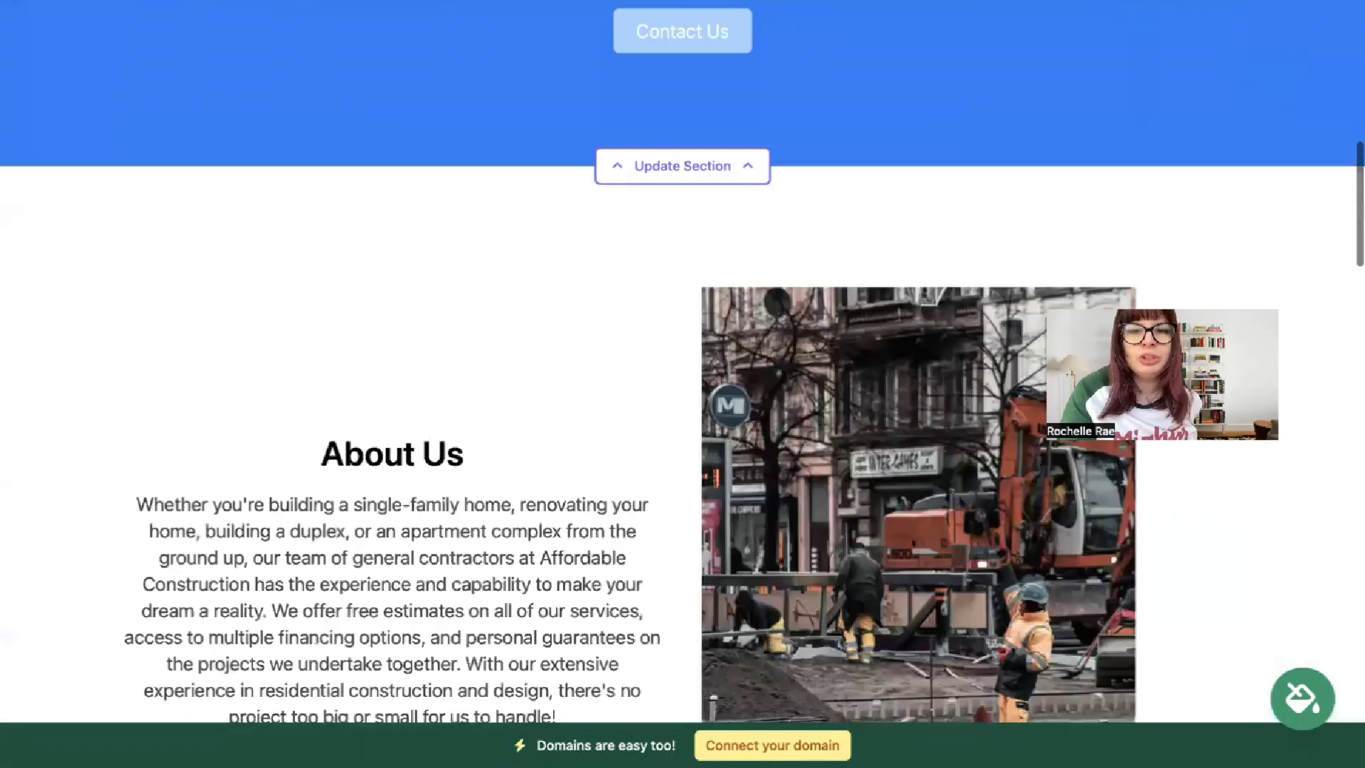
pyautogui.scroll(-15, 683, 362)
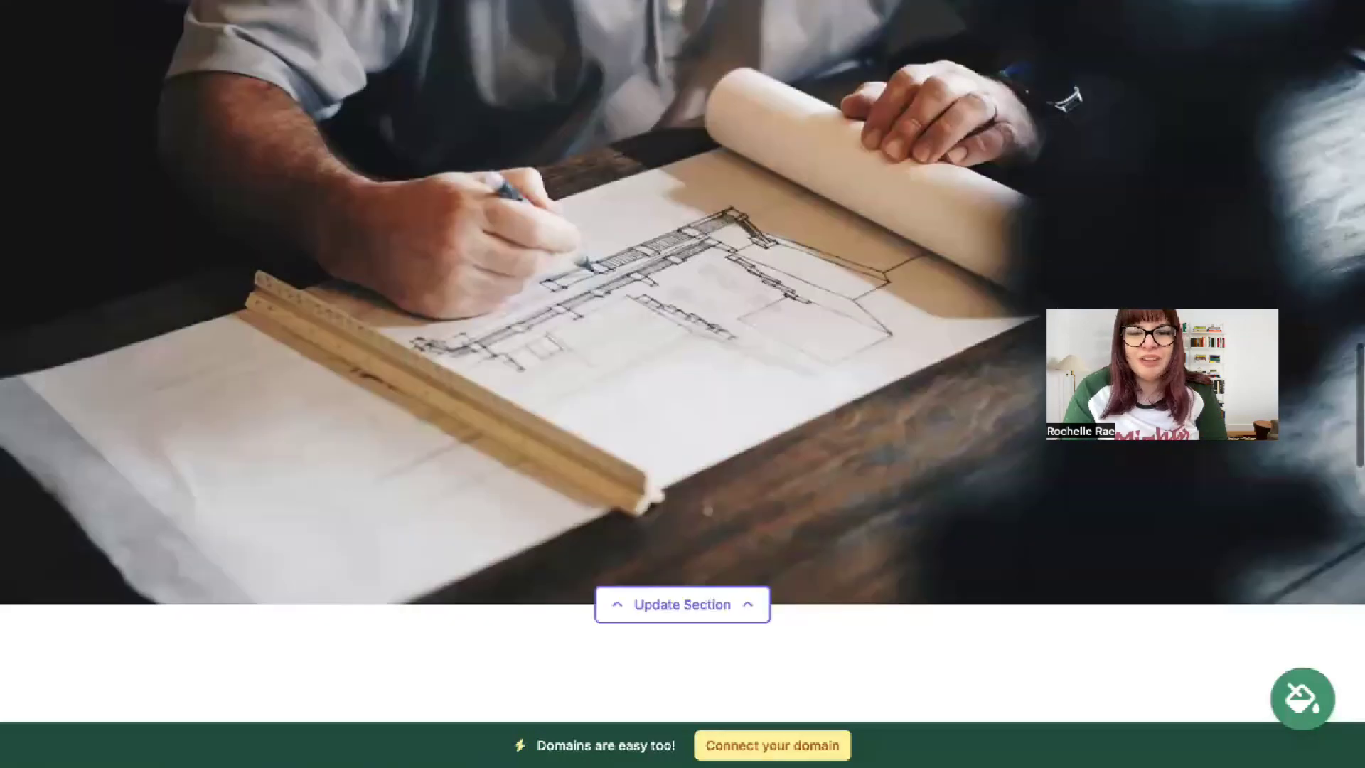
pyautogui.scroll(-17, 683, 362)
pyautogui.scroll(11, 682, 362)
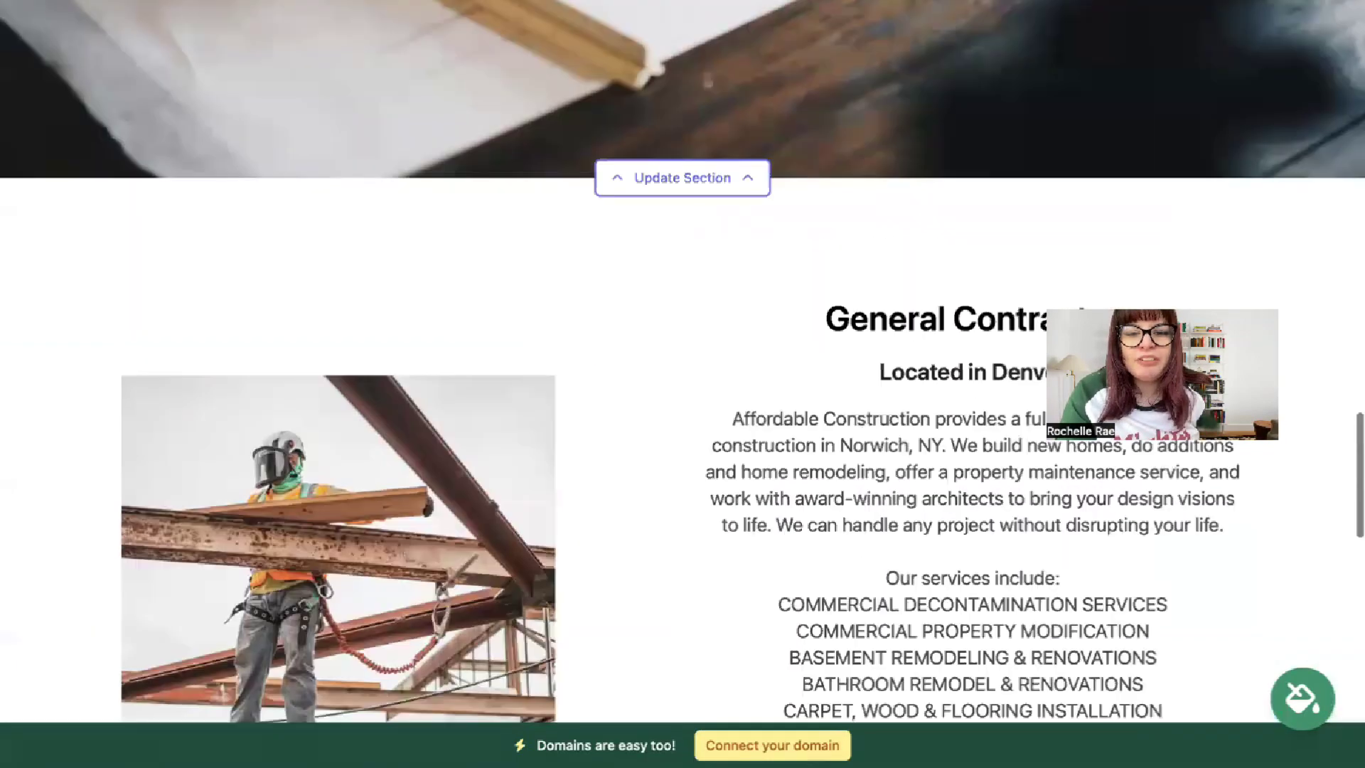
pyautogui.scroll(5, 497, 429)
pyautogui.scroll(-18, 498, 429)
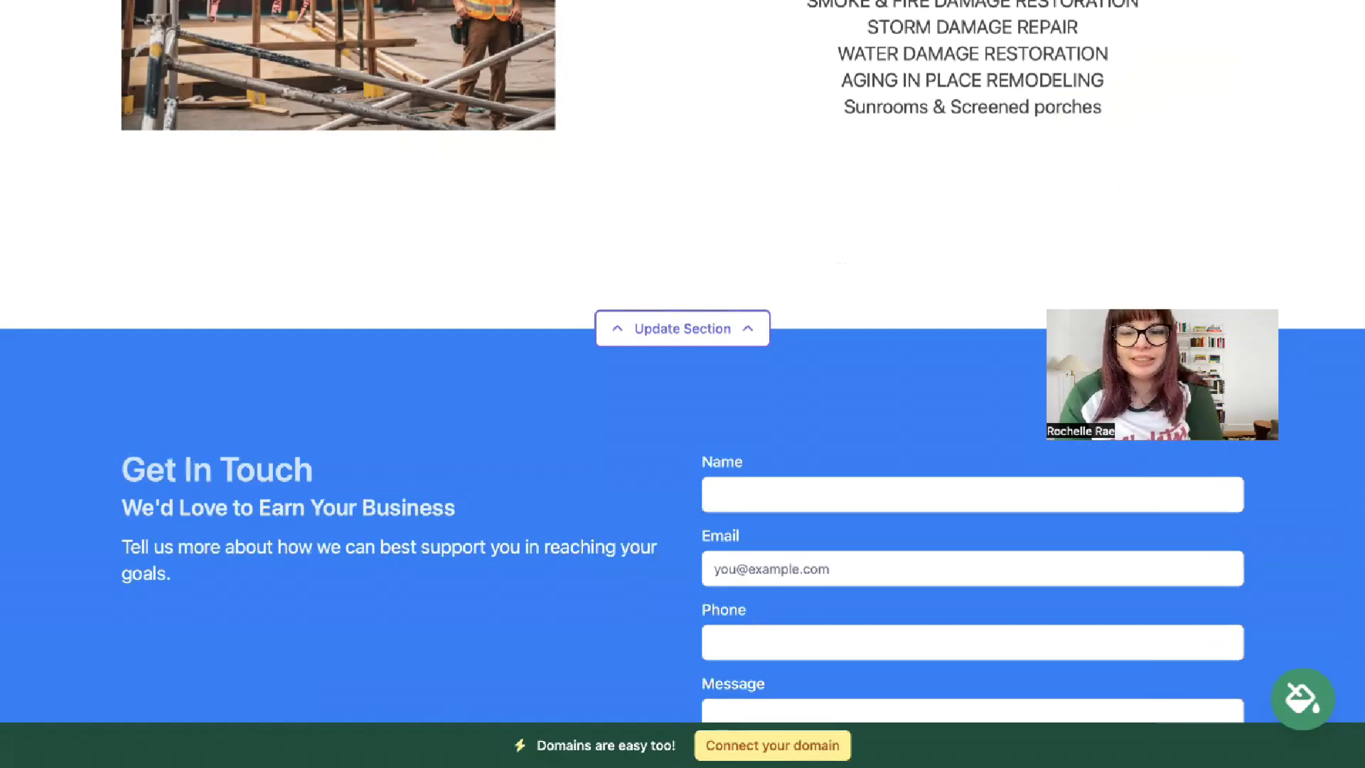
pyautogui.click(754, 745)
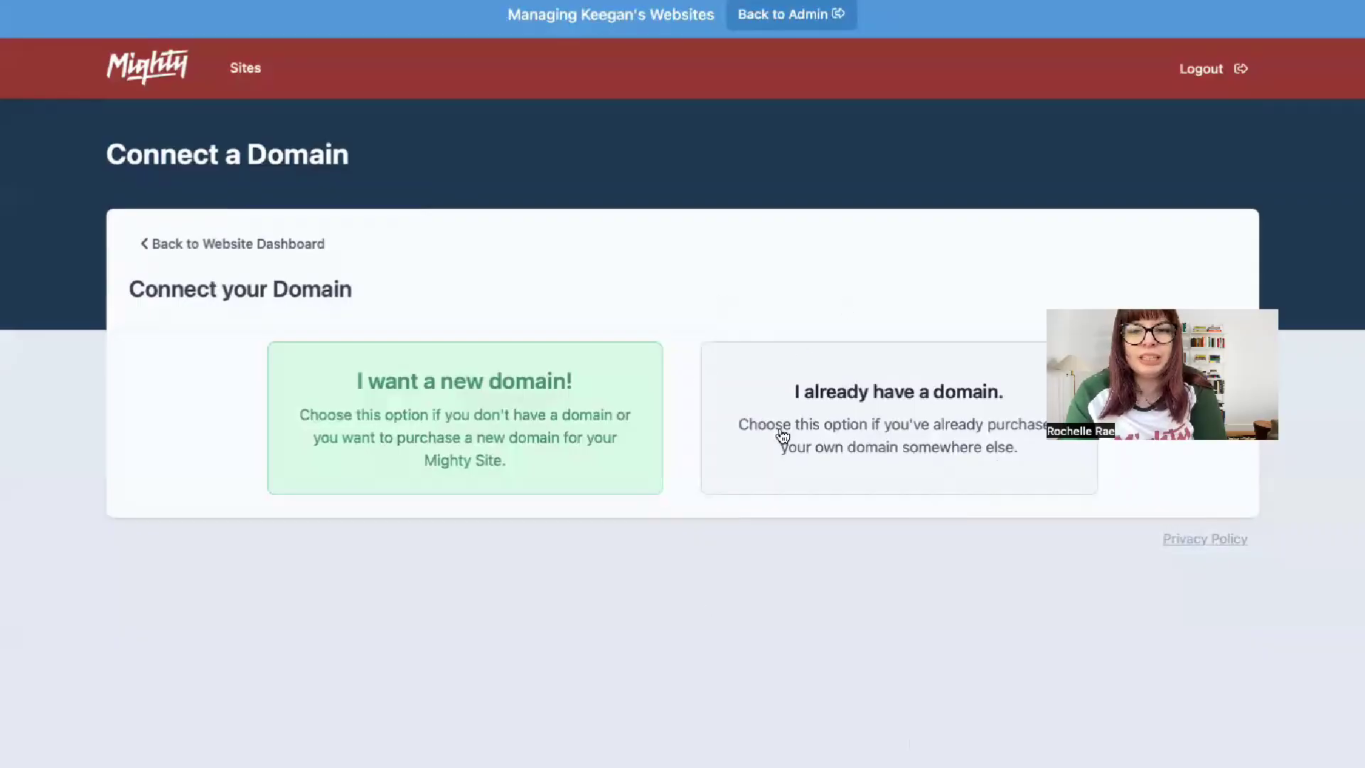